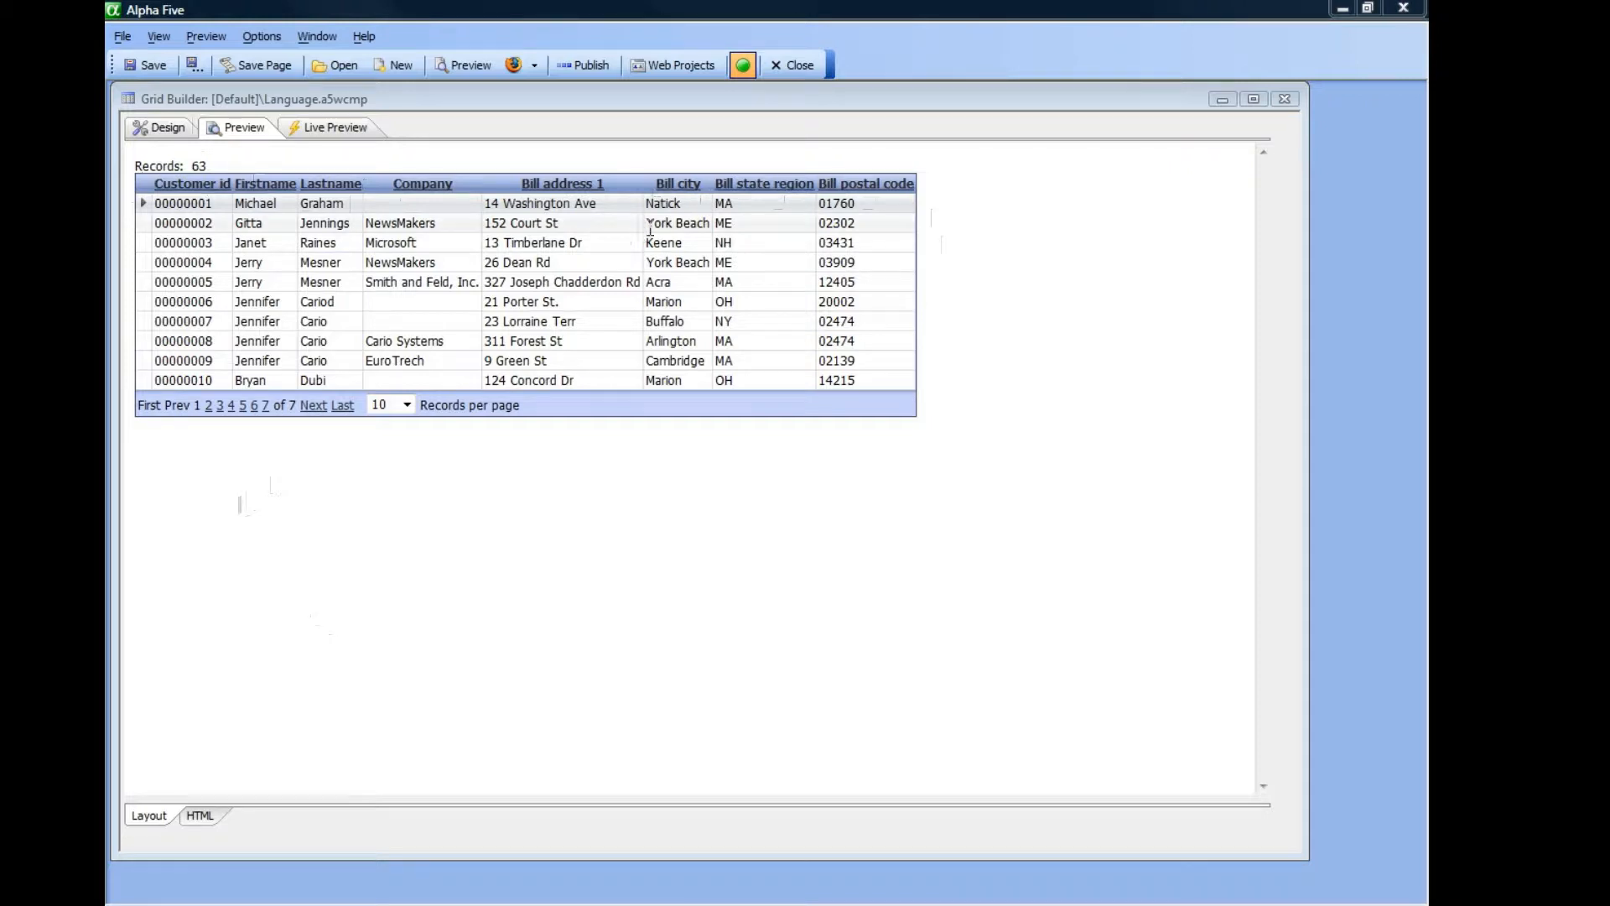
In the grid design, tag the Lastname field's column heading for translation as <a5:r>Lastname</a5:r>
click(170, 136)
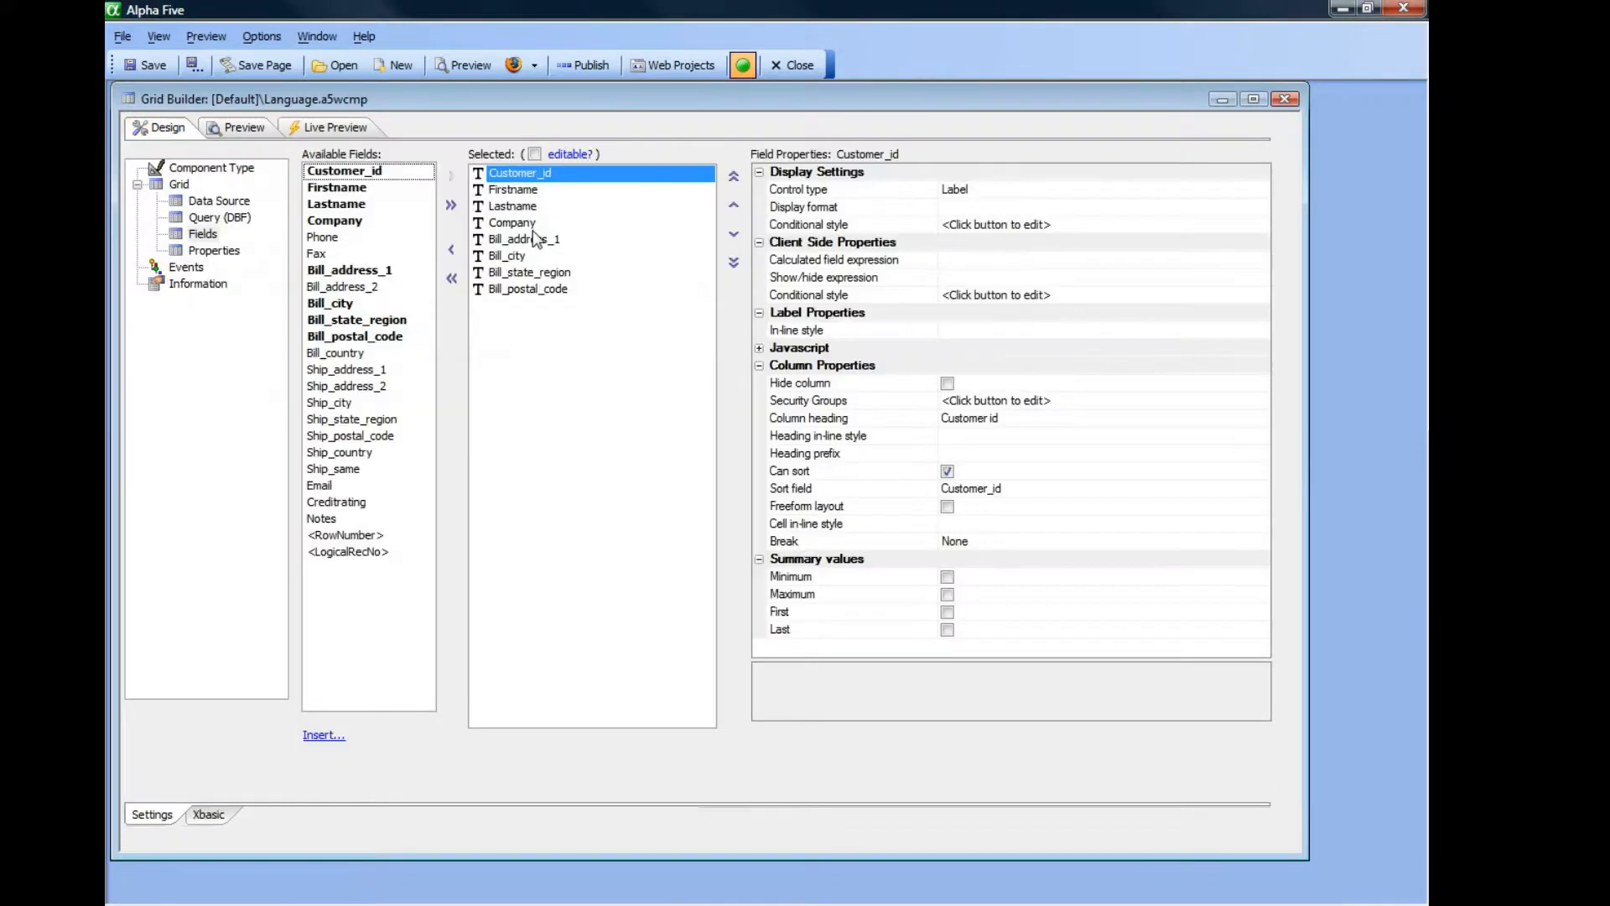
click(503, 208)
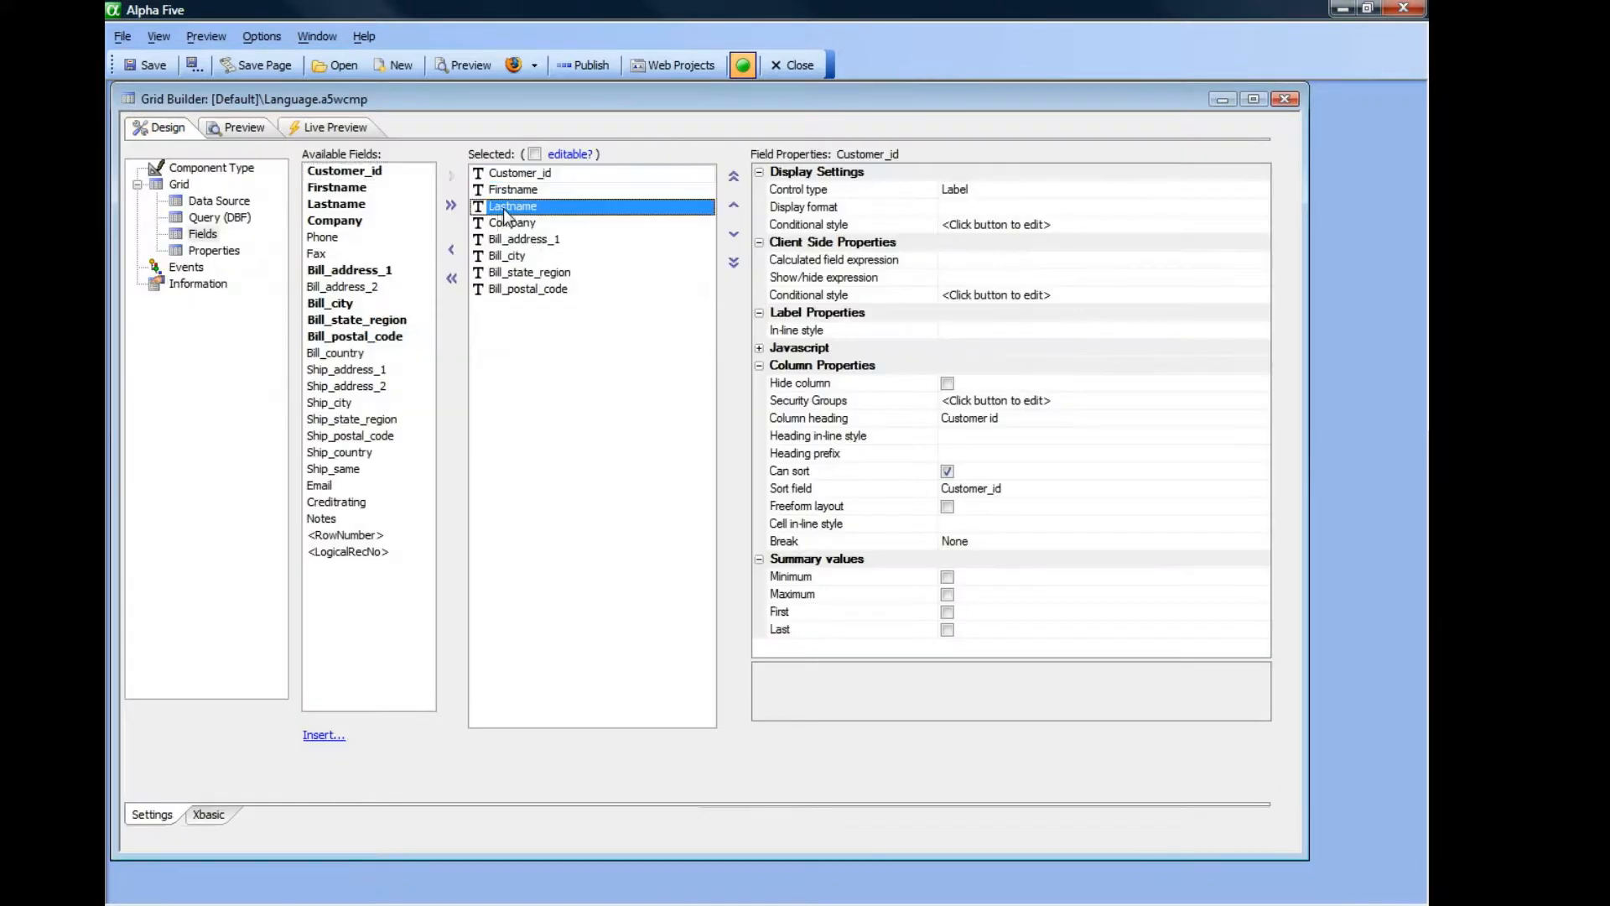
click(1000, 421)
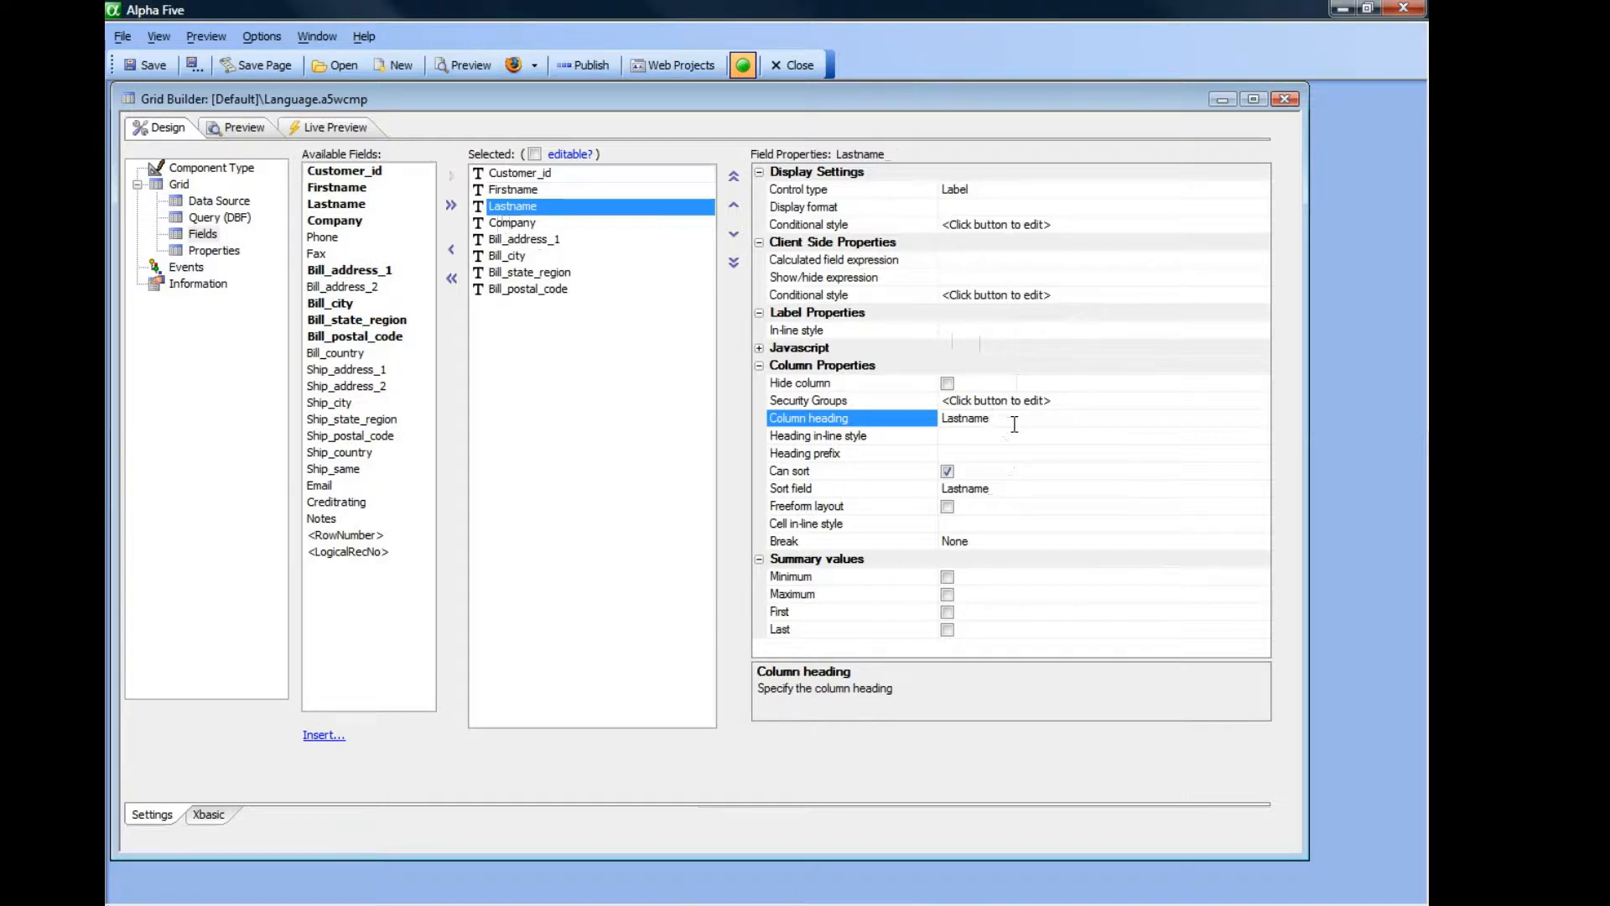
text(</a5:r>)
key(Home)
text(</a5:r>)
click(945, 416)
key(Delete)
click(975, 418)
double_click(985, 416)
Set the Bill_state_region field's column heading to <a5:r>Bill state region</a5:r>
click(533, 275)
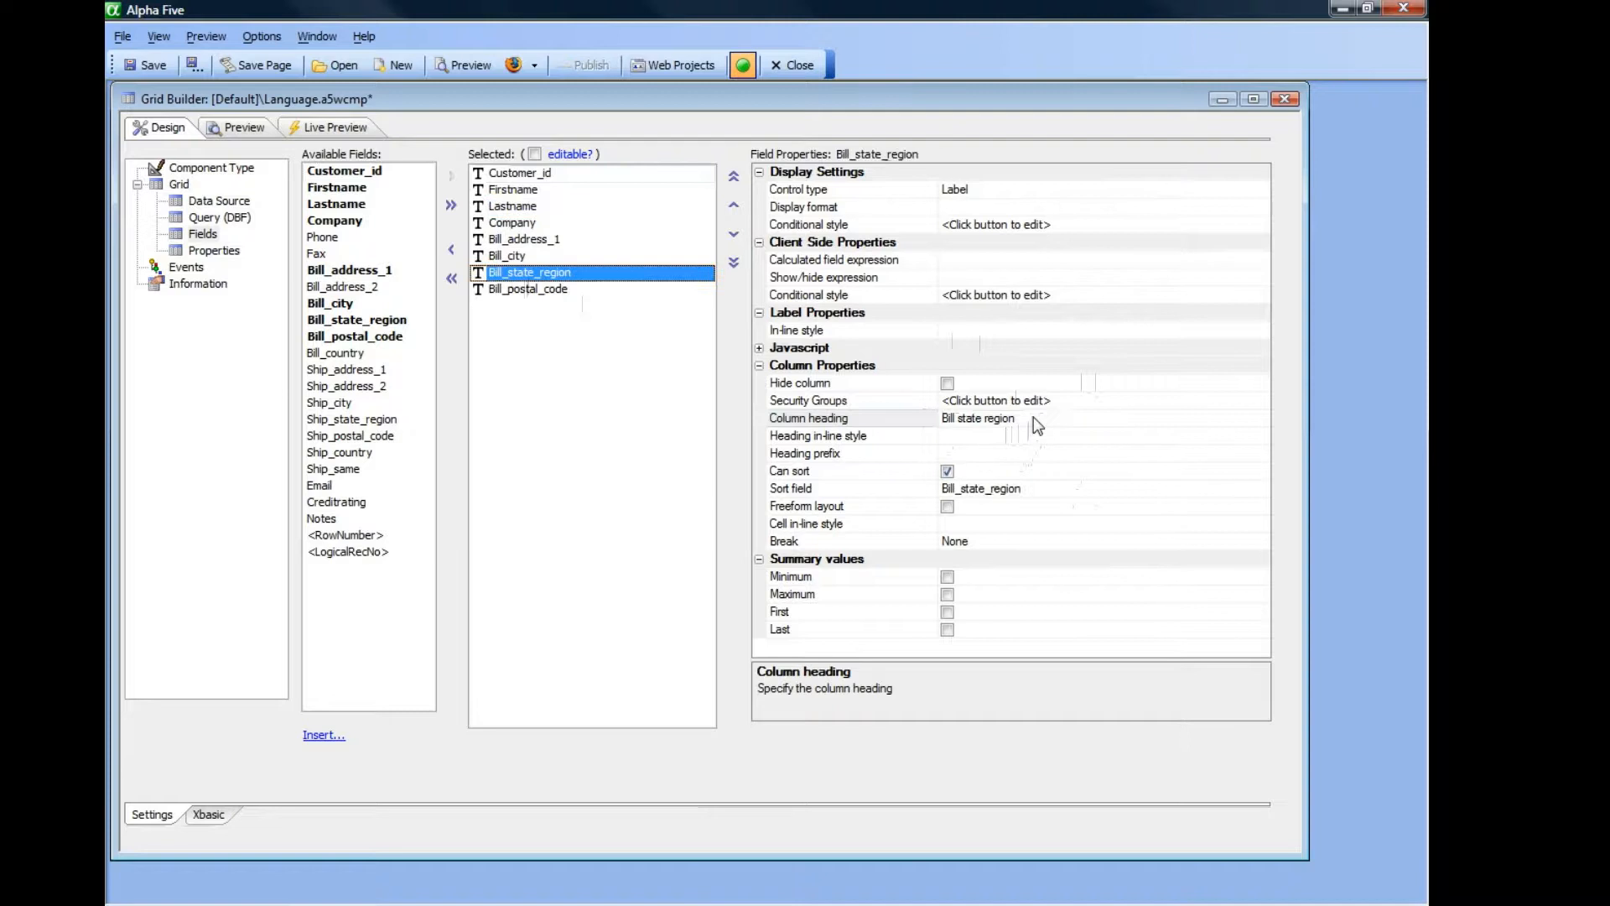
click(996, 417)
text(</a5:r>)
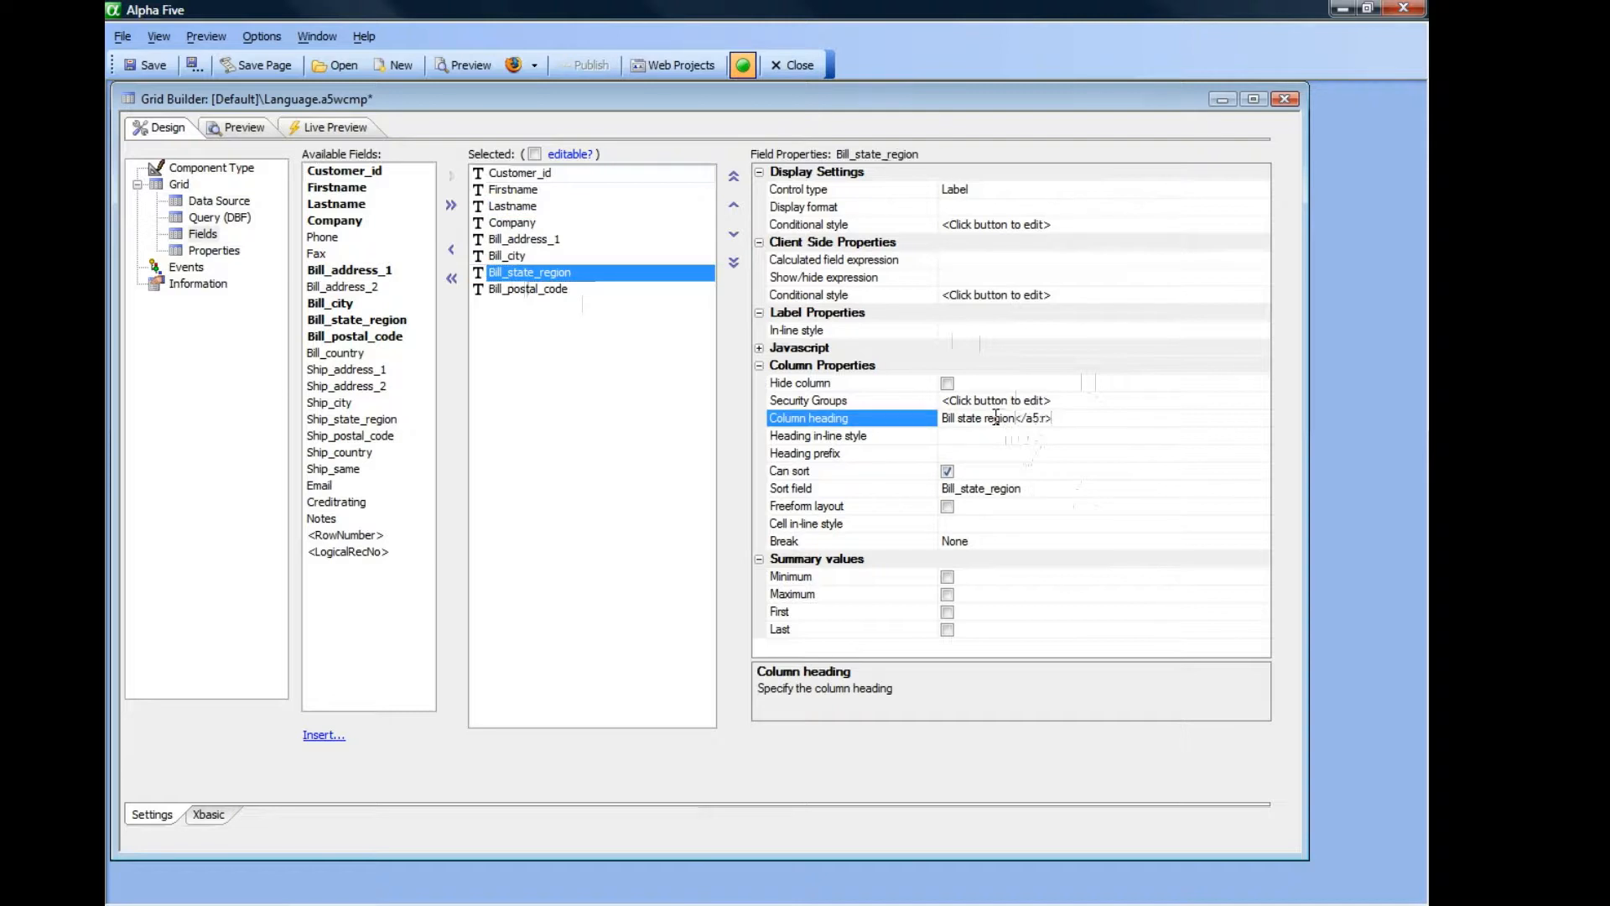
text(</a5:r>)
key(Right)
key(Delete)
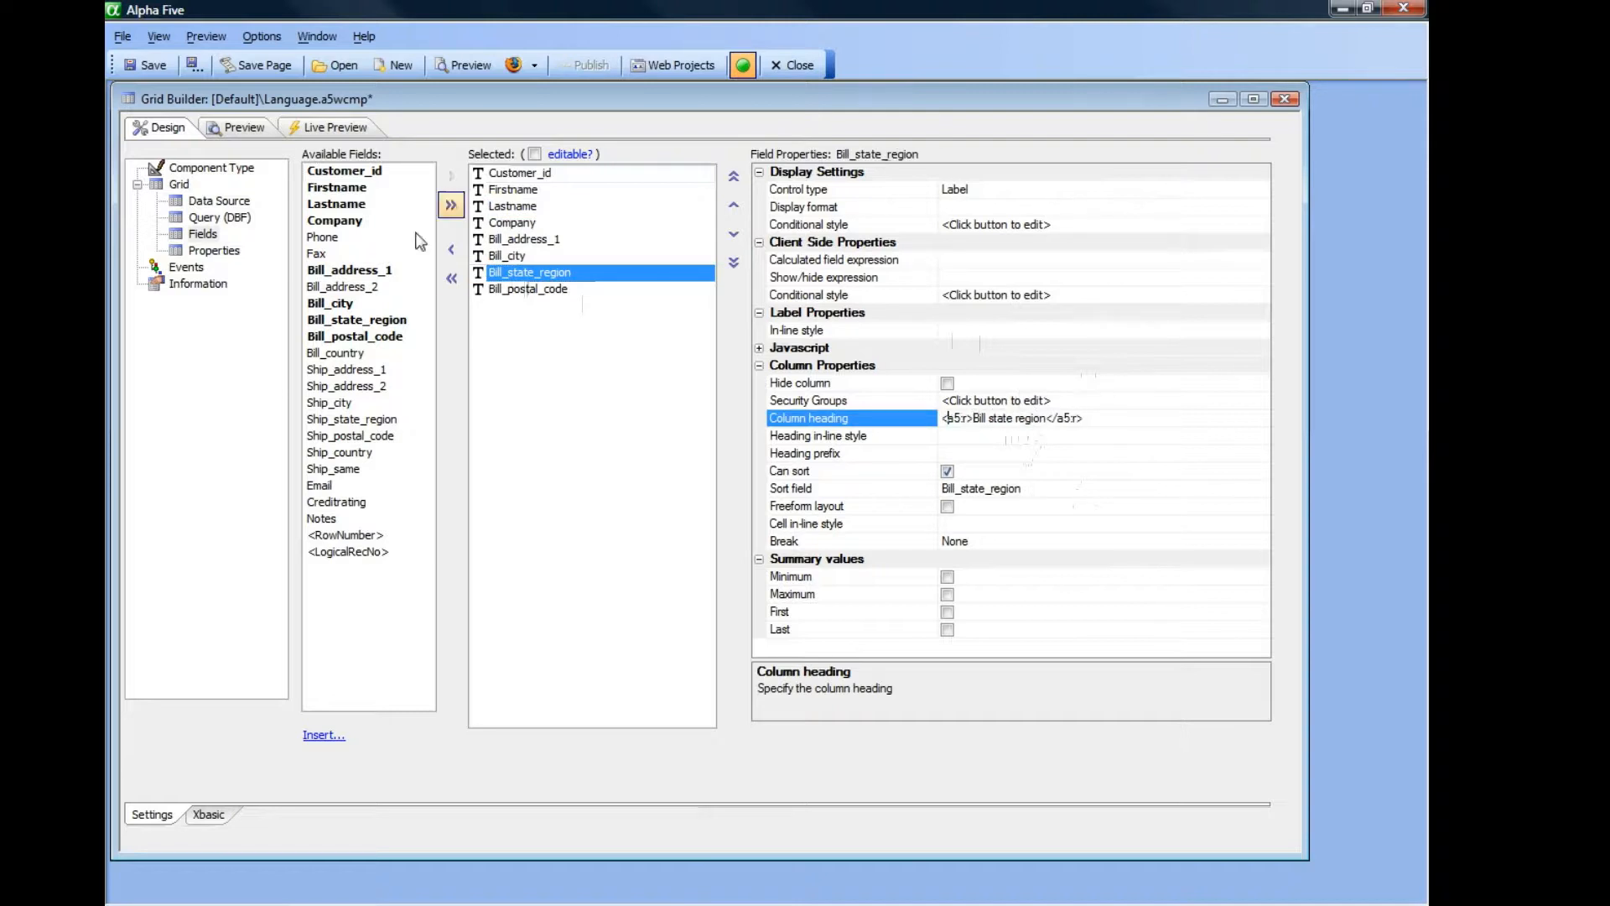
Set the Bill_postal_code field's column heading to <a5:r>Bill postal code</a5:r>
click(520, 289)
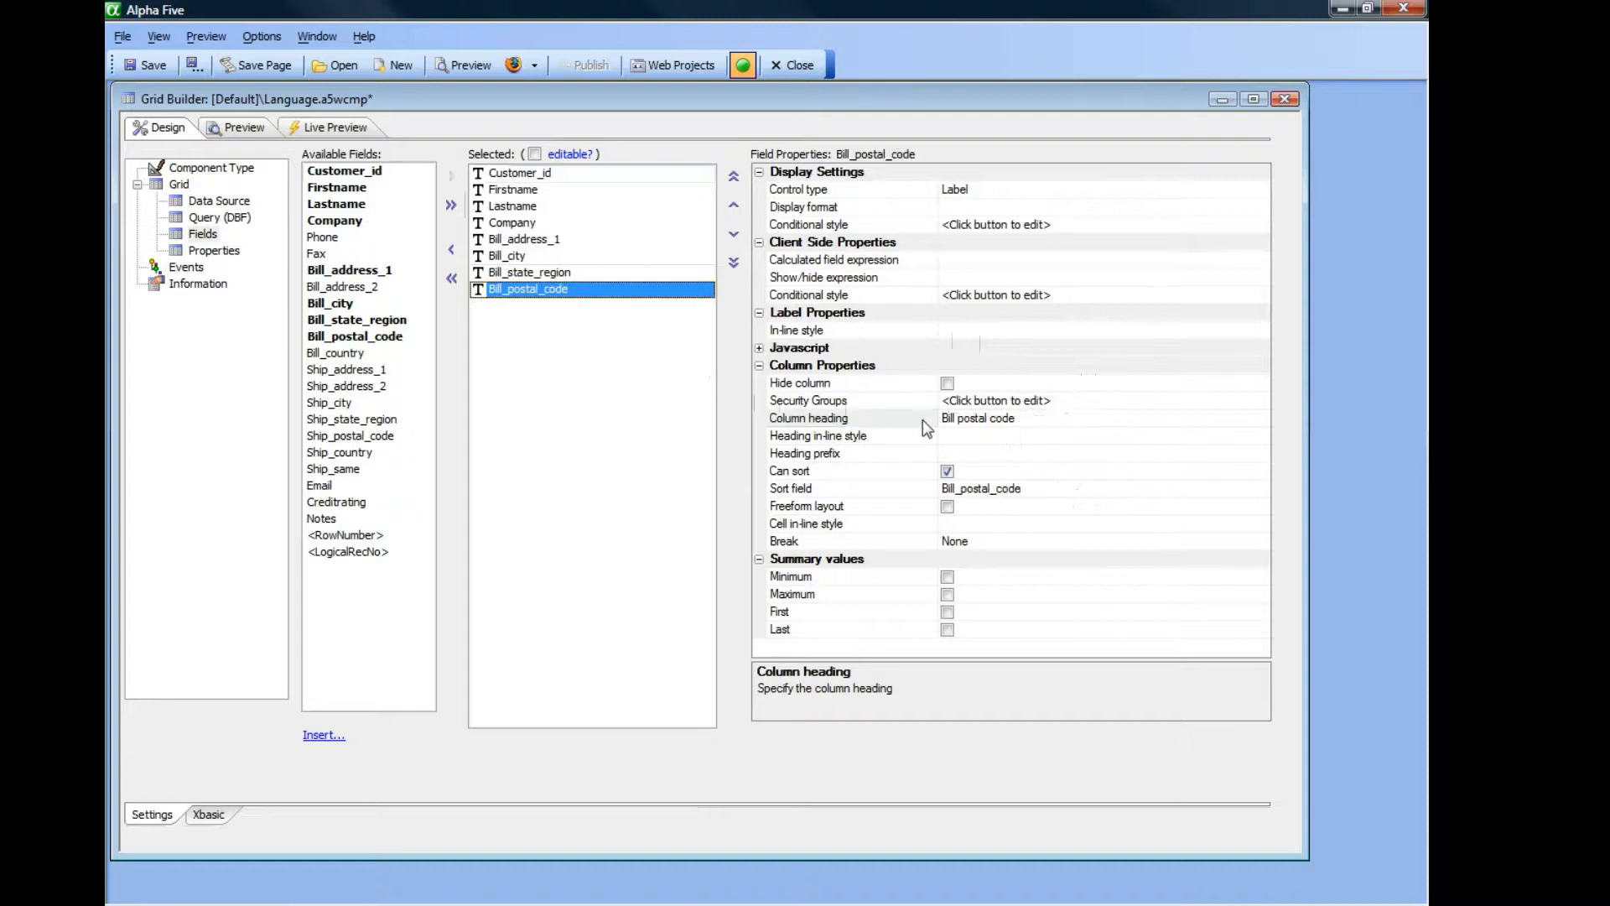
click(972, 421)
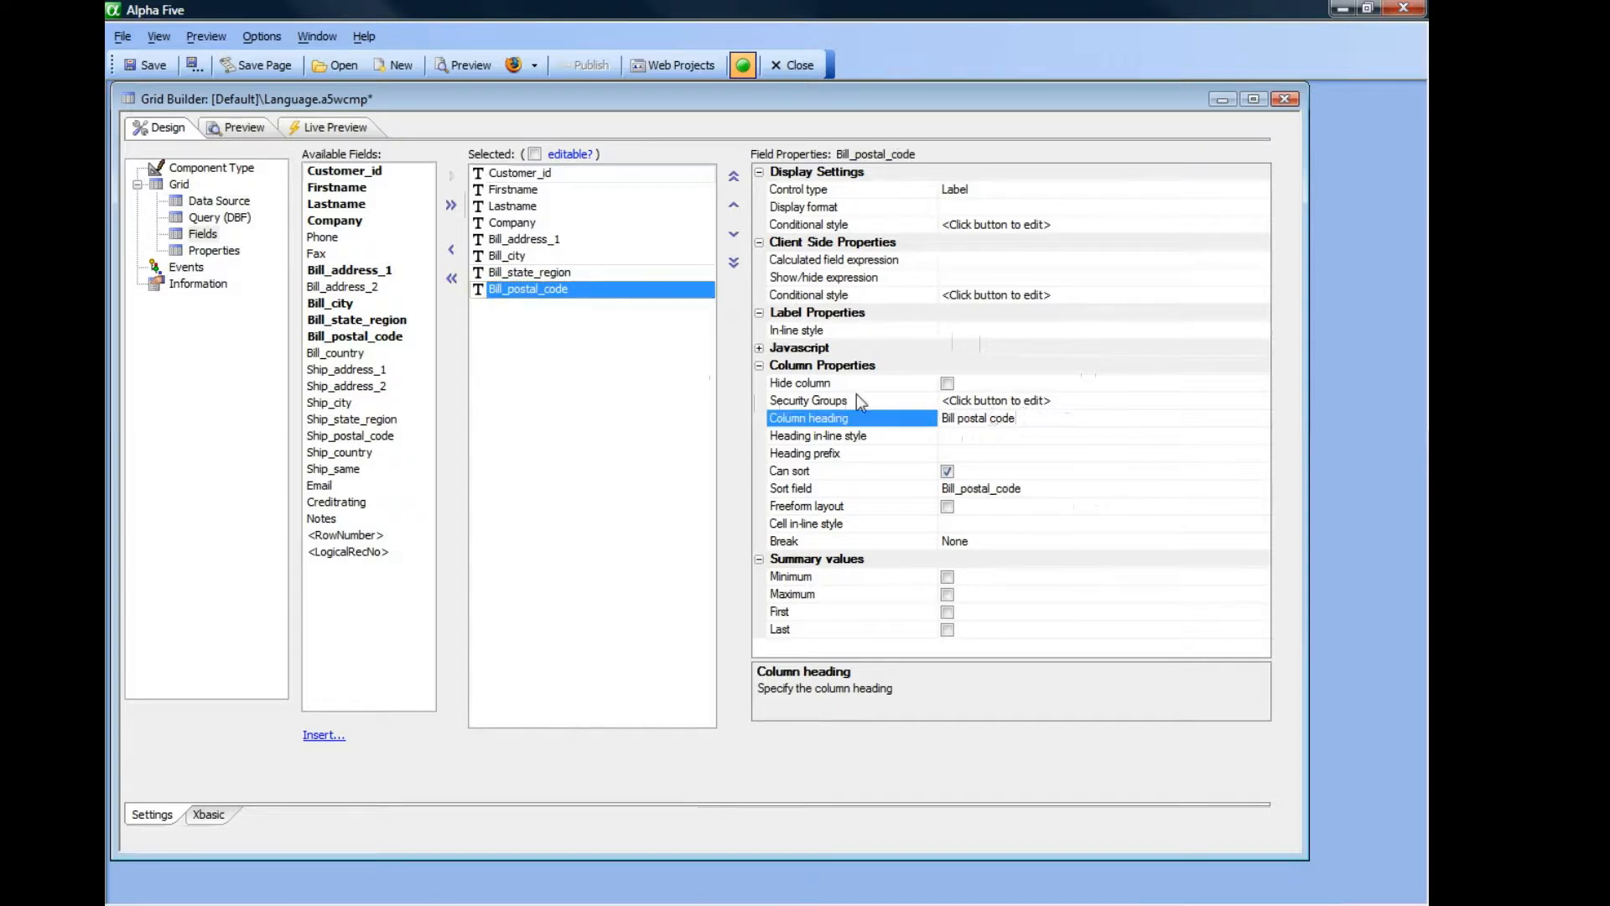
text(</a5:r>)
key(Home)
text(</a5:r>)
key(Right)
key(Delete)
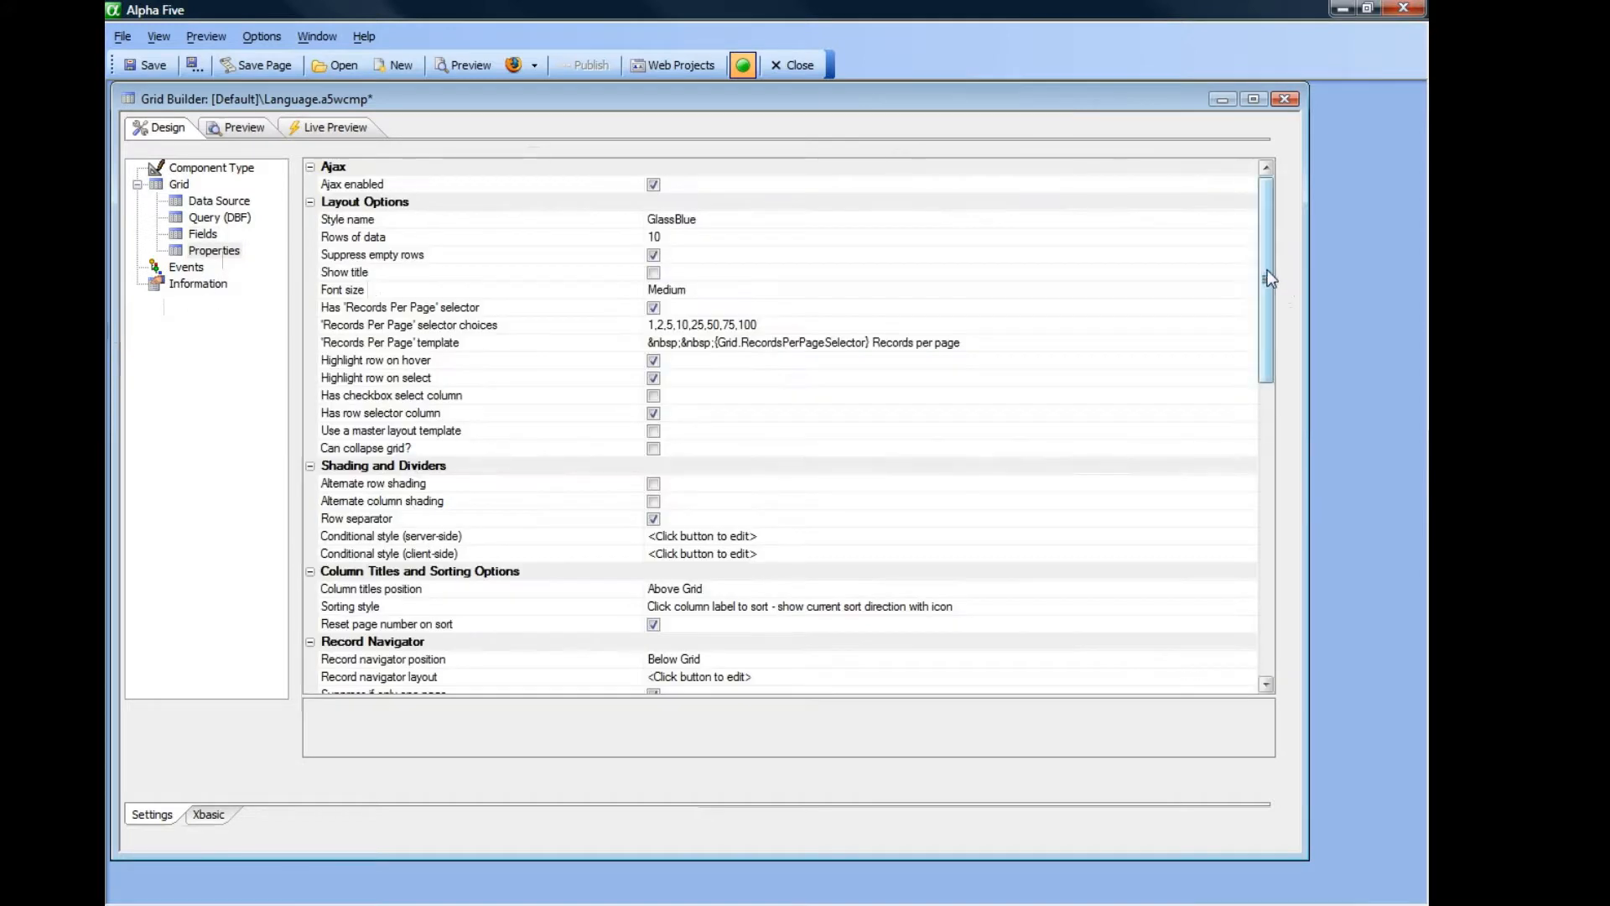
Open the language definitions in the grid properties and add a language named UKEnglish
drag(1268, 278, 1281, 568)
click(1233, 554)
click(1247, 553)
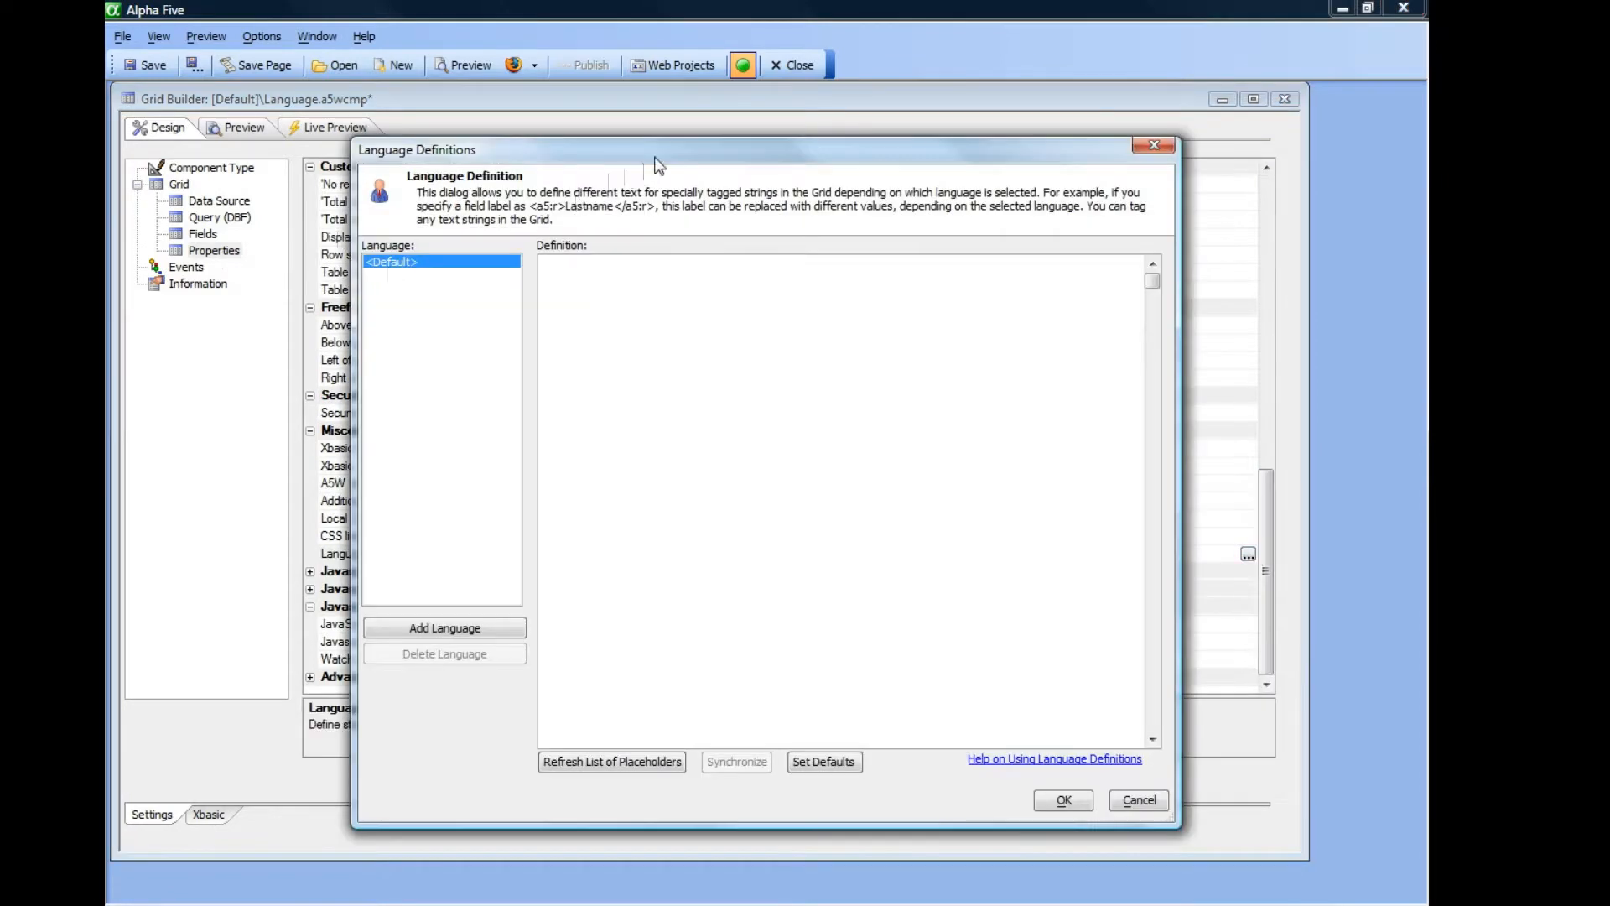
drag(631, 144, 514, 109)
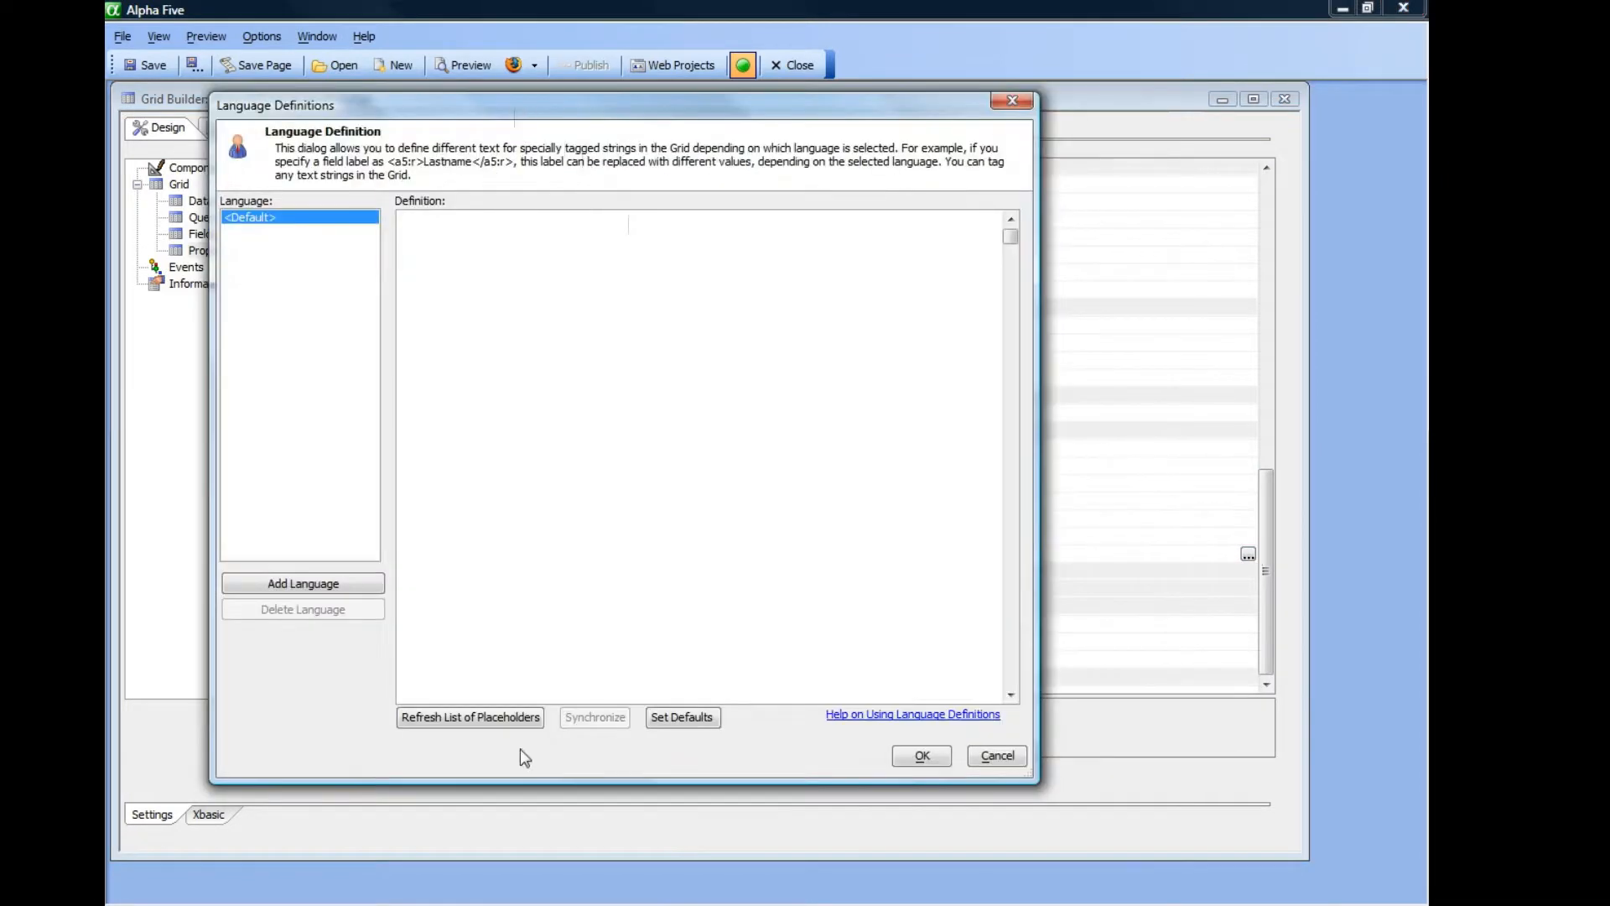
click(304, 584)
text(U)
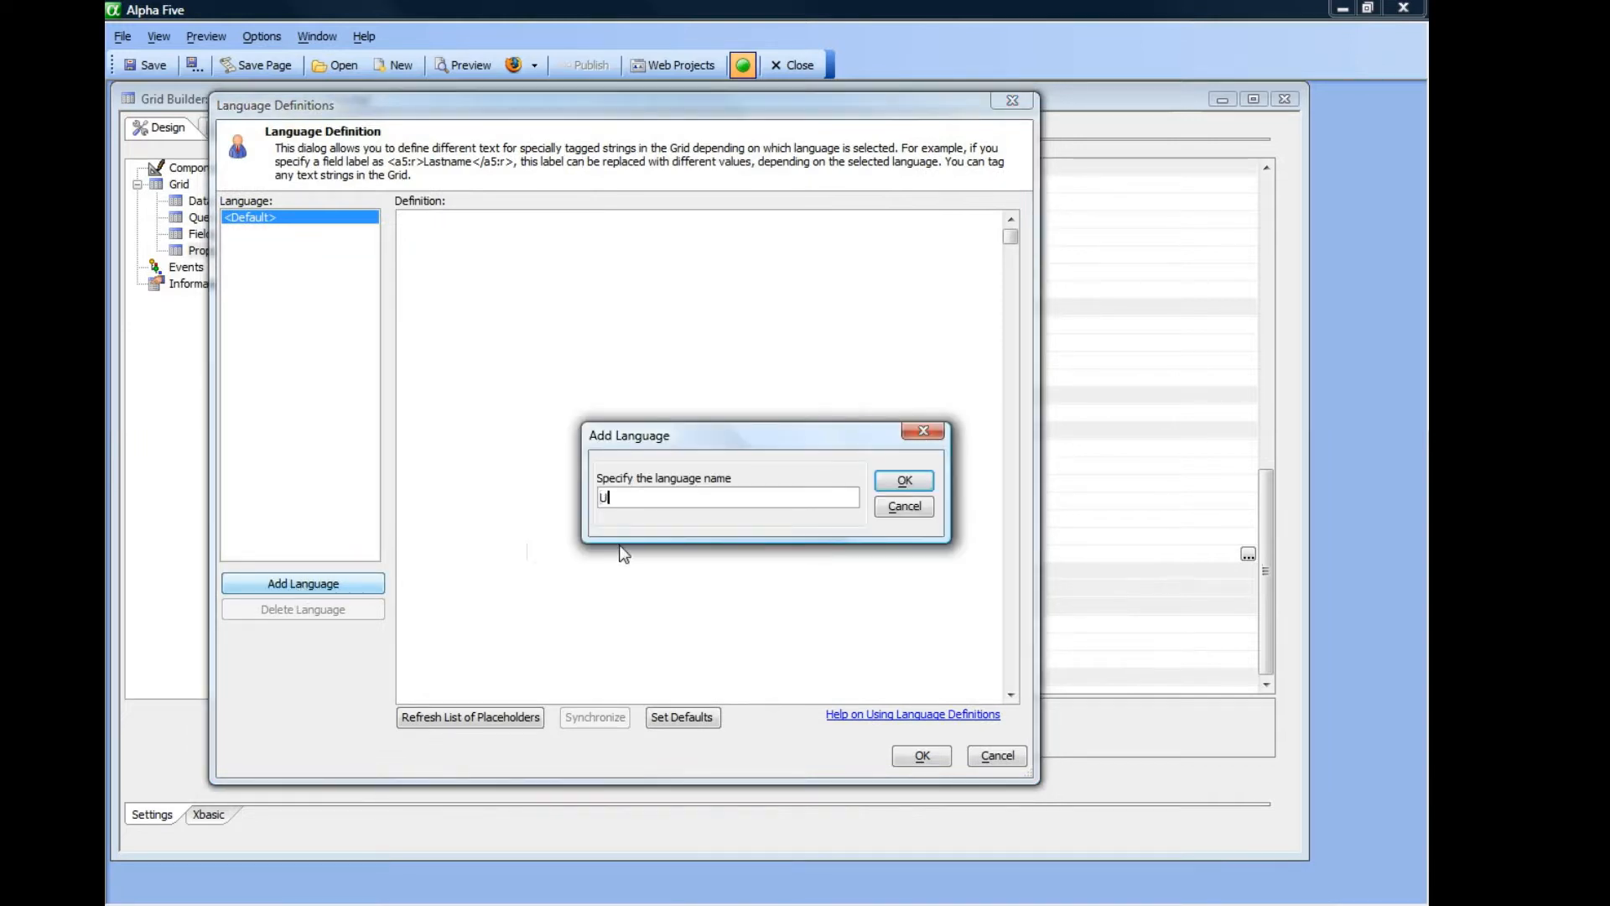
text(KEnglish)
click(898, 483)
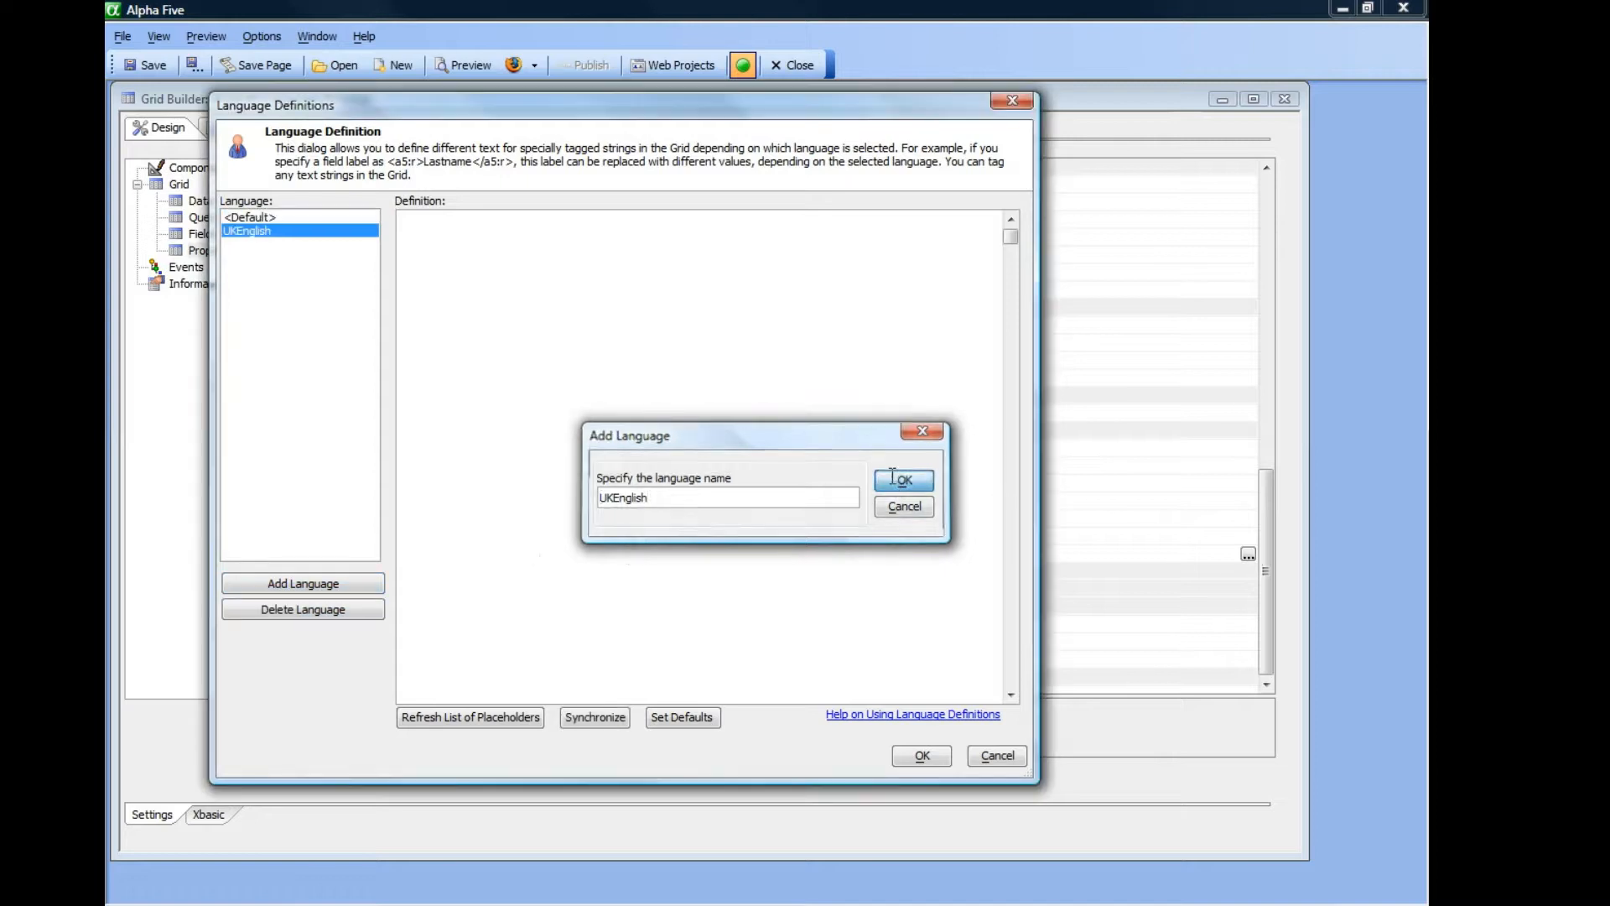
Refresh the placeholder list for the default language and define the three tagged strings as Lastname, State and Zip
click(242, 217)
click(474, 716)
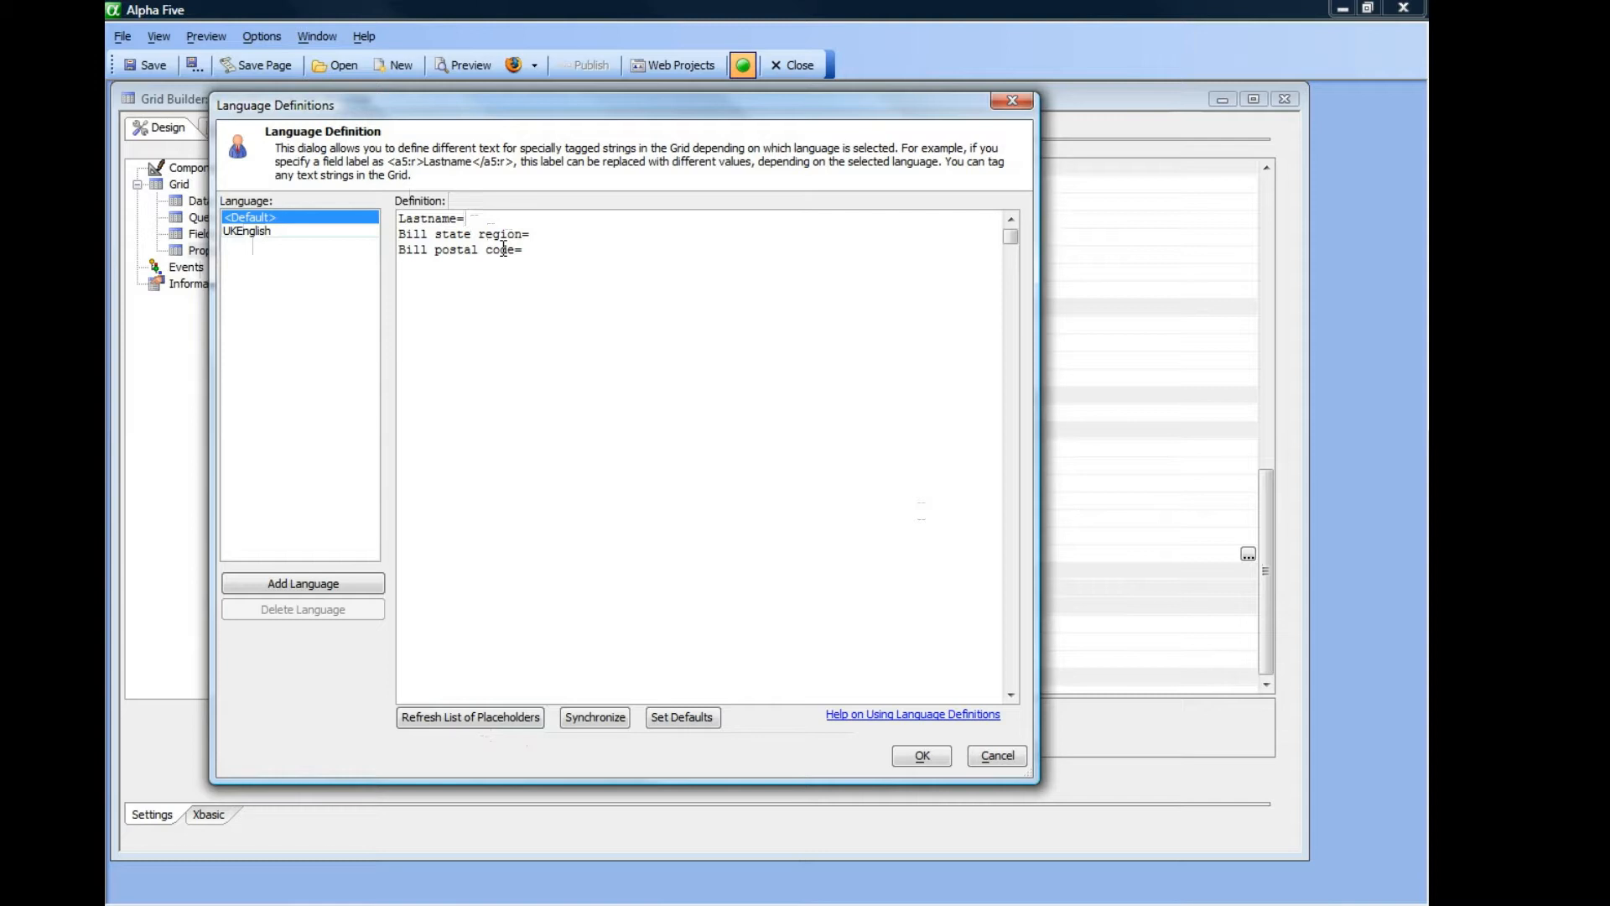
text(Lastname)
click(548, 232)
text(State)
click(520, 250)
text(Zip)
Define the UKEnglish strings as Surname, County and Postal Code, accept the definitions and preview the grid
click(241, 230)
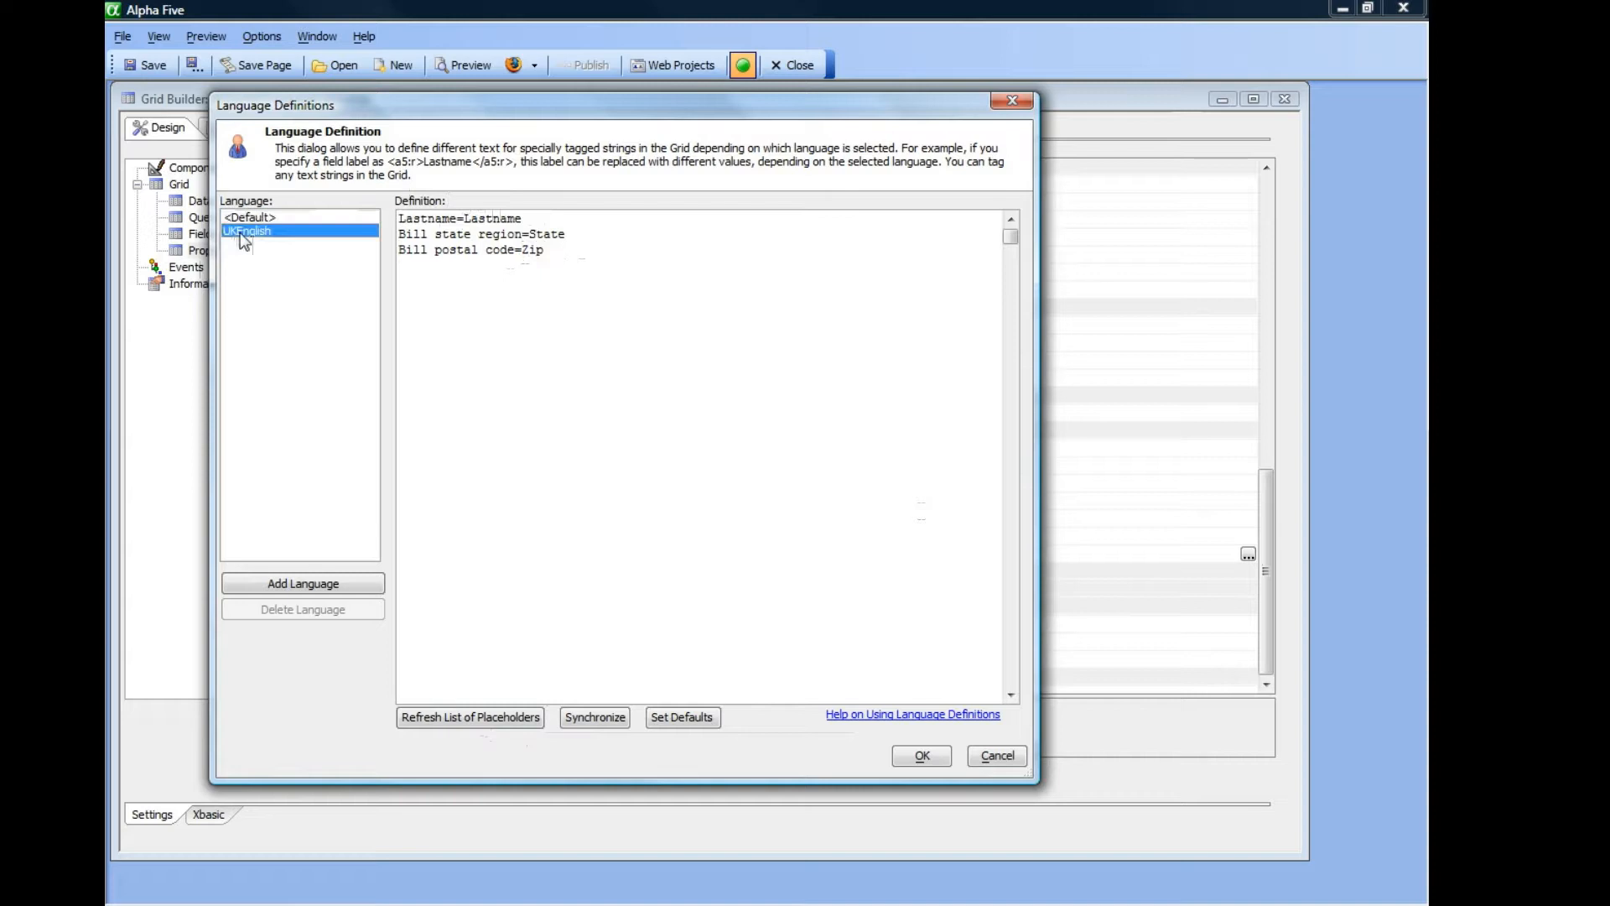
click(475, 217)
text(Surname)
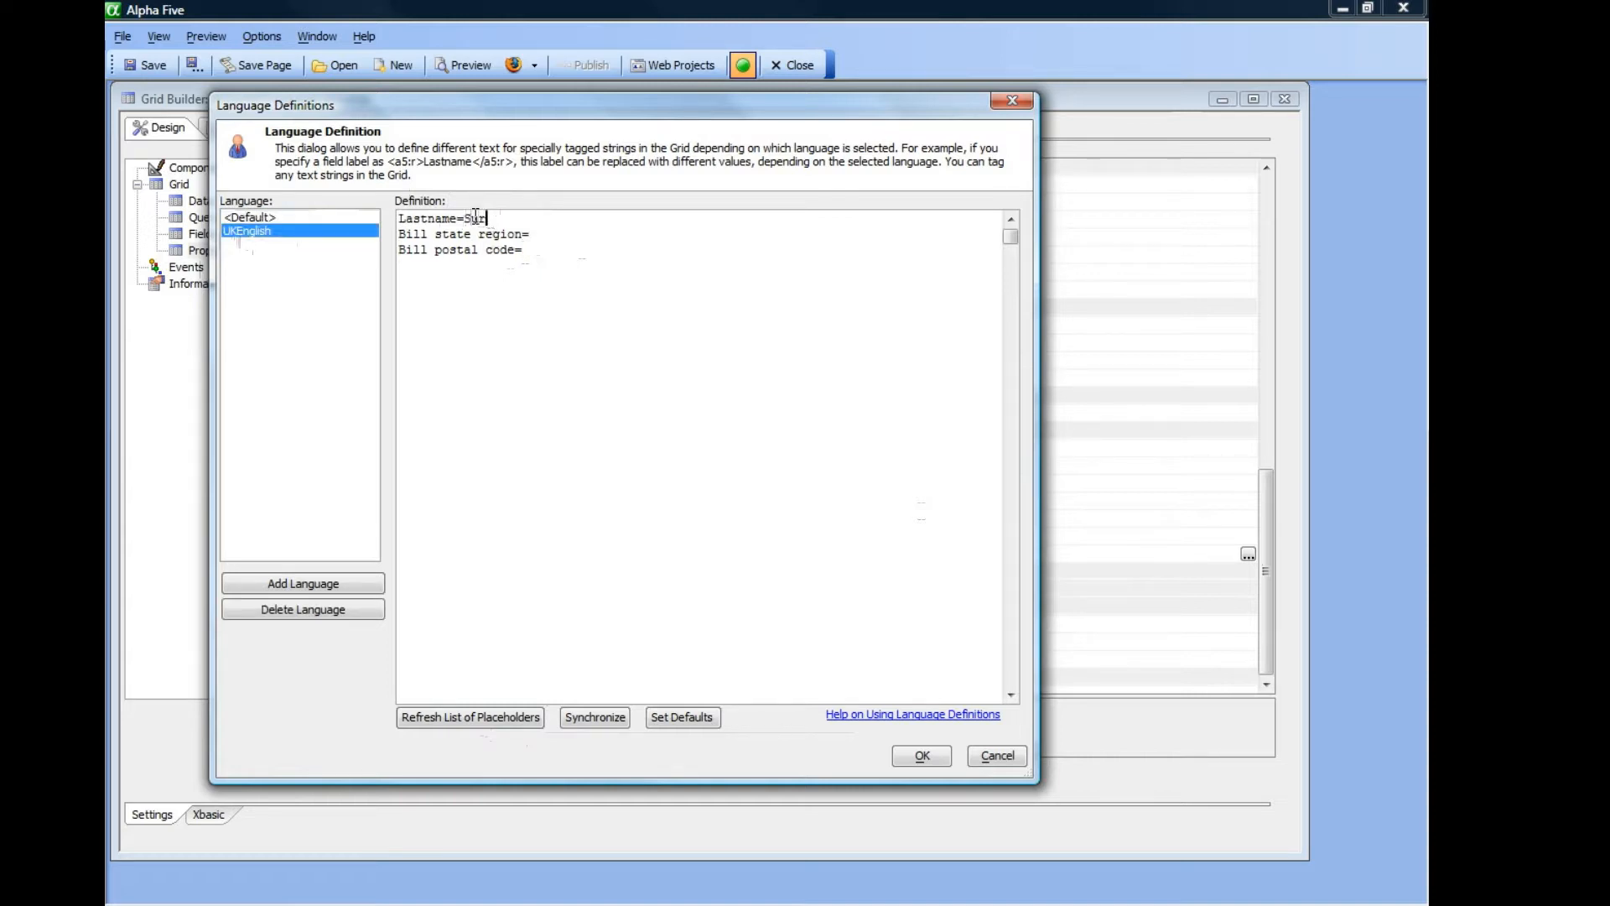
click(566, 231)
text(County)
click(540, 254)
text(Postal Code)
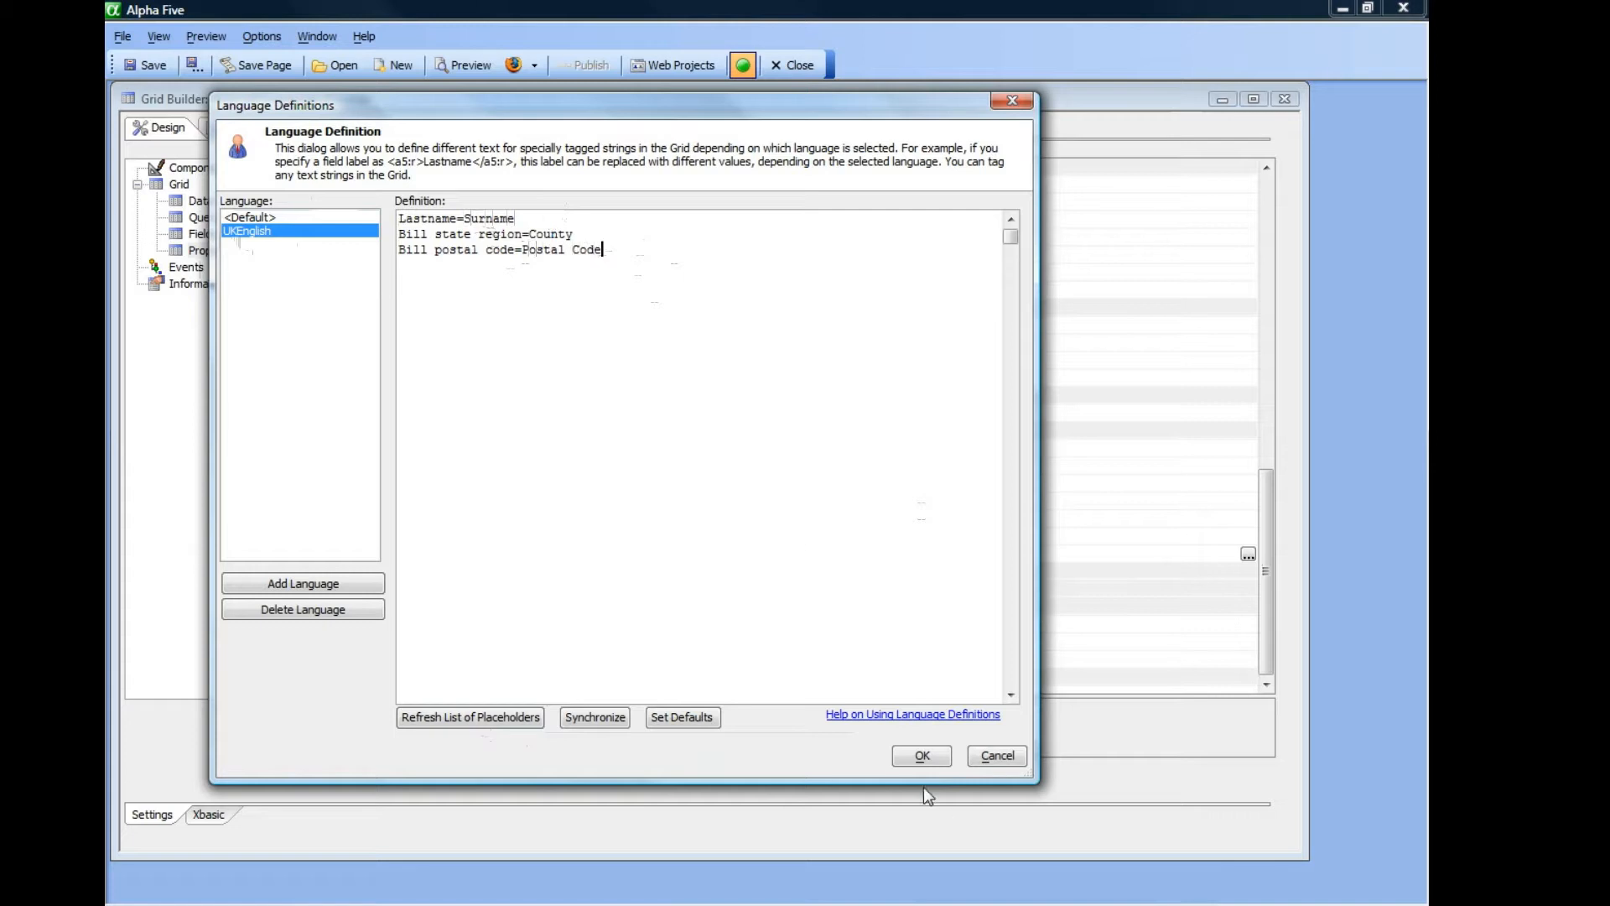
click(920, 757)
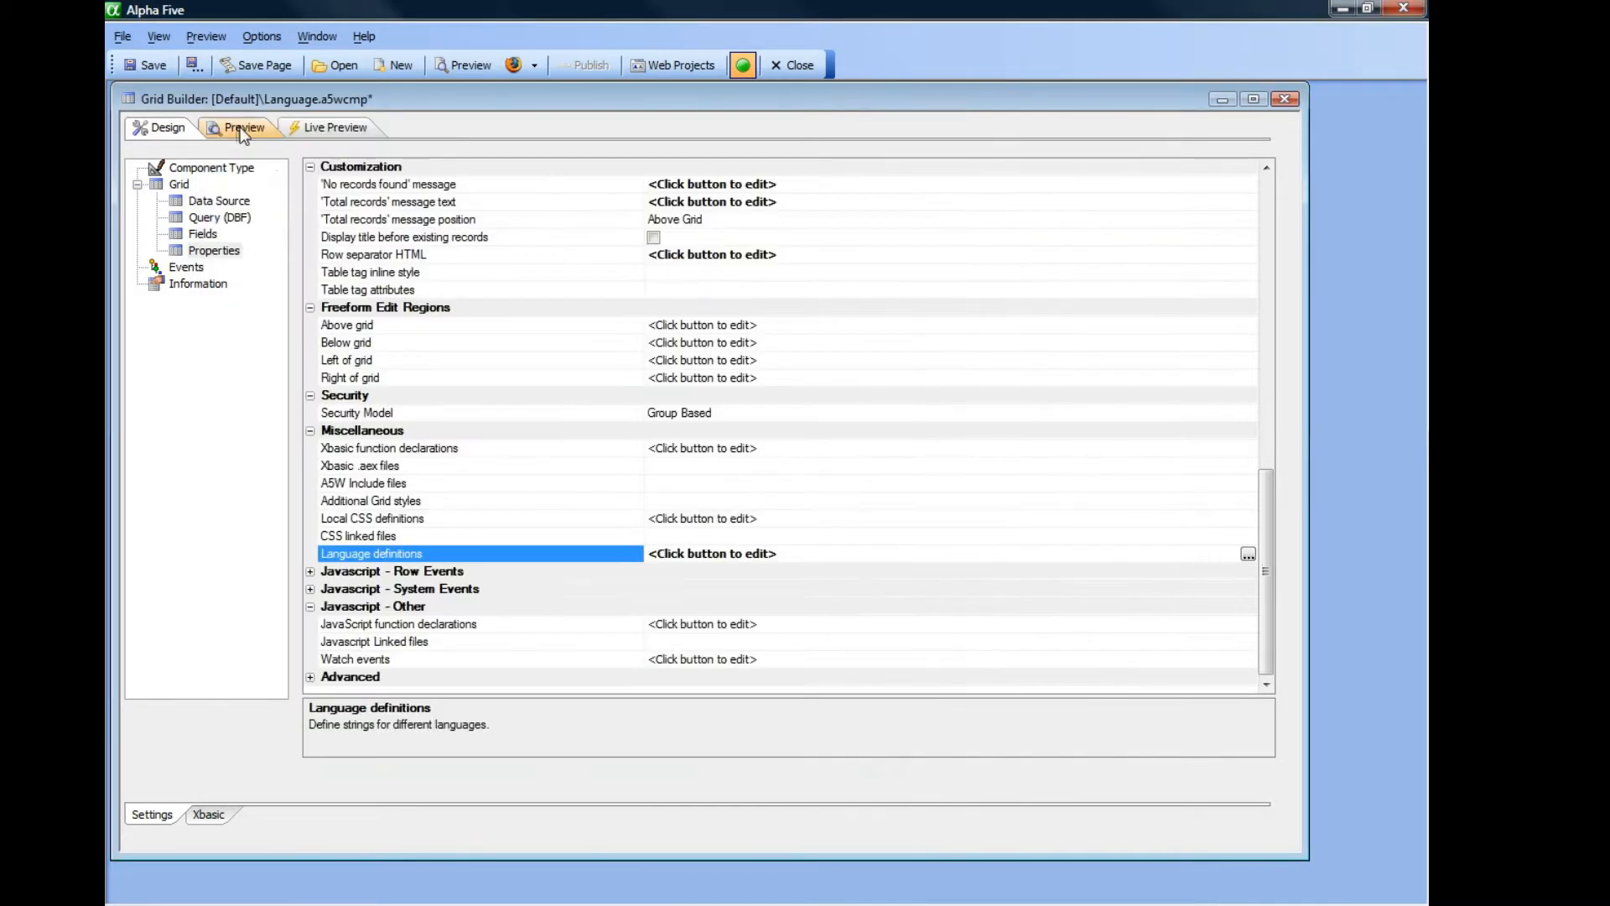
click(239, 128)
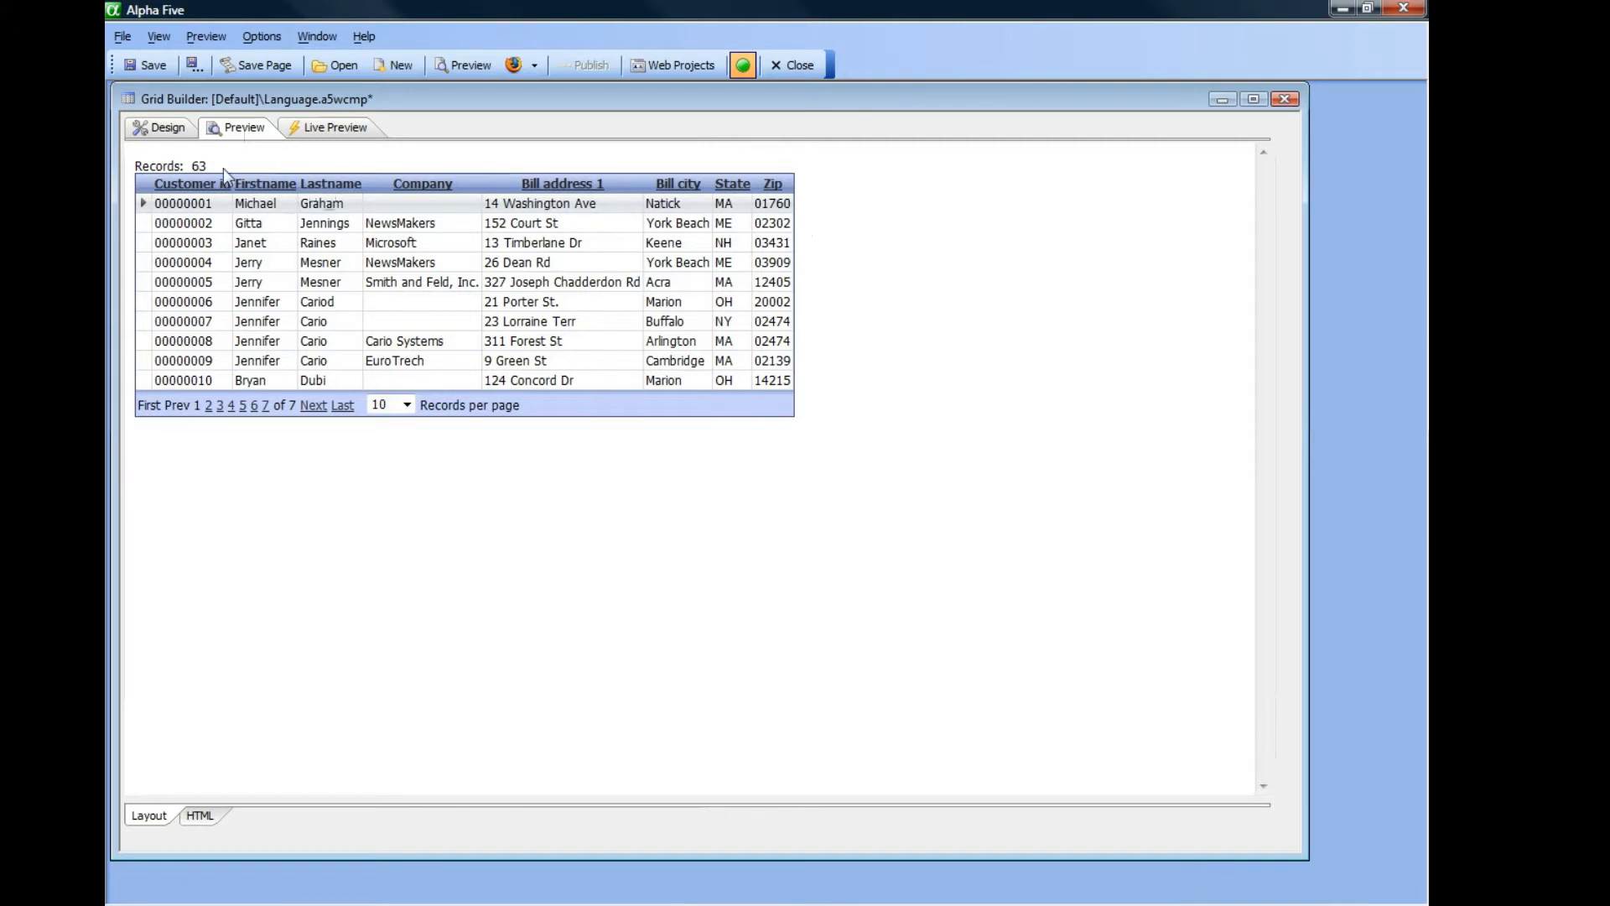
Add the line e.tmpl.activeLanguage = "UKEnglish" to the OnGridInitialize event below the drop-down list example, and preview the grid
click(168, 130)
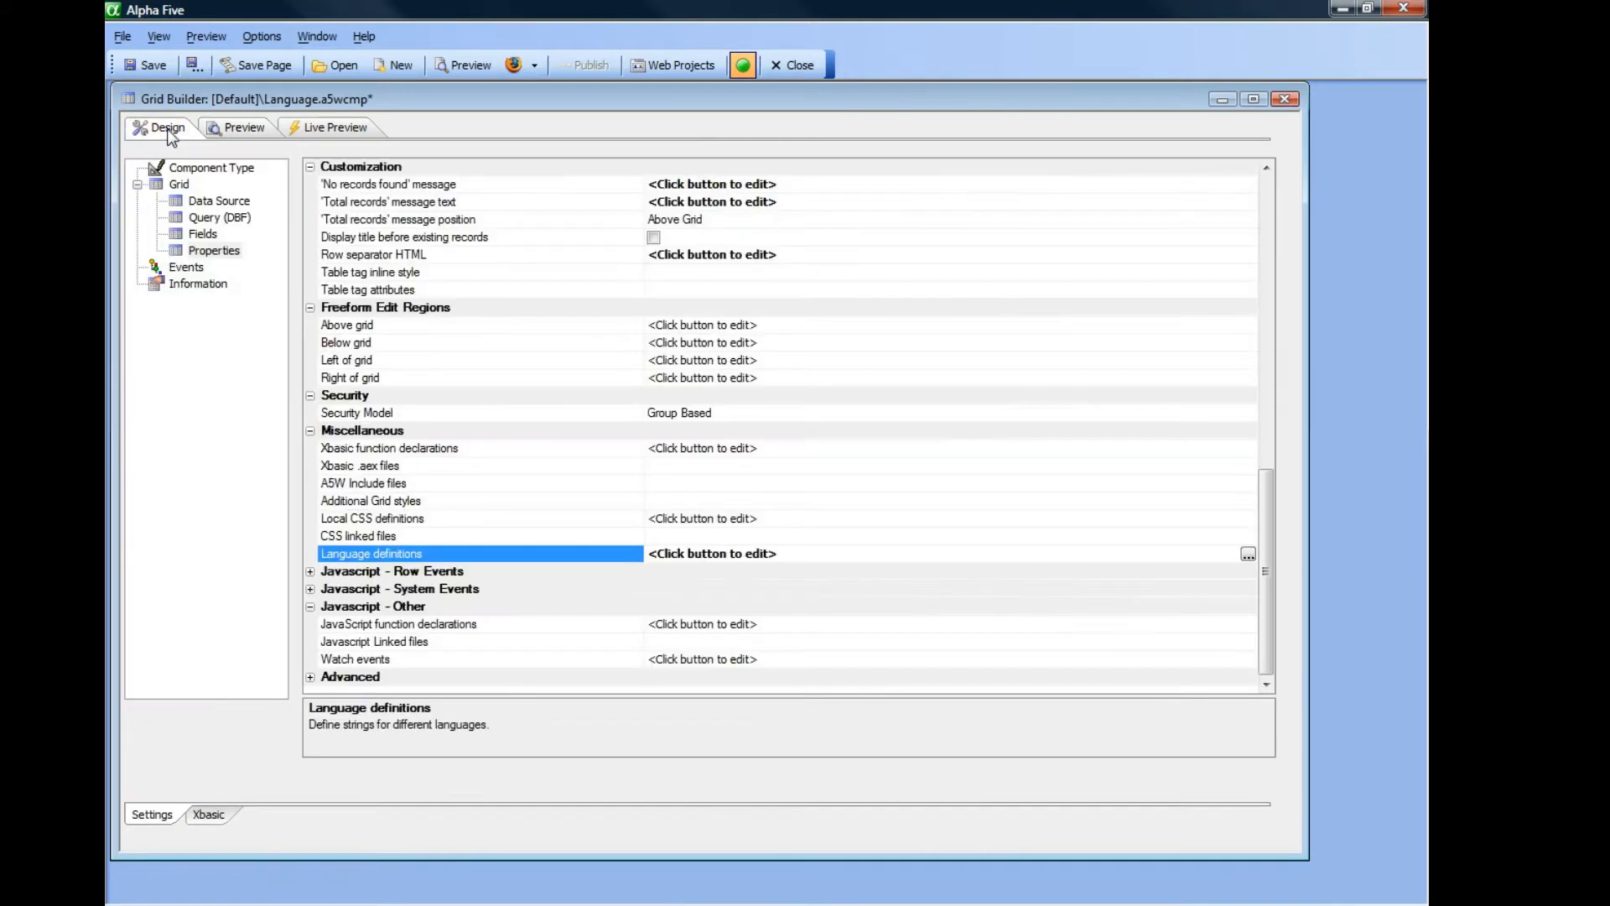
click(186, 268)
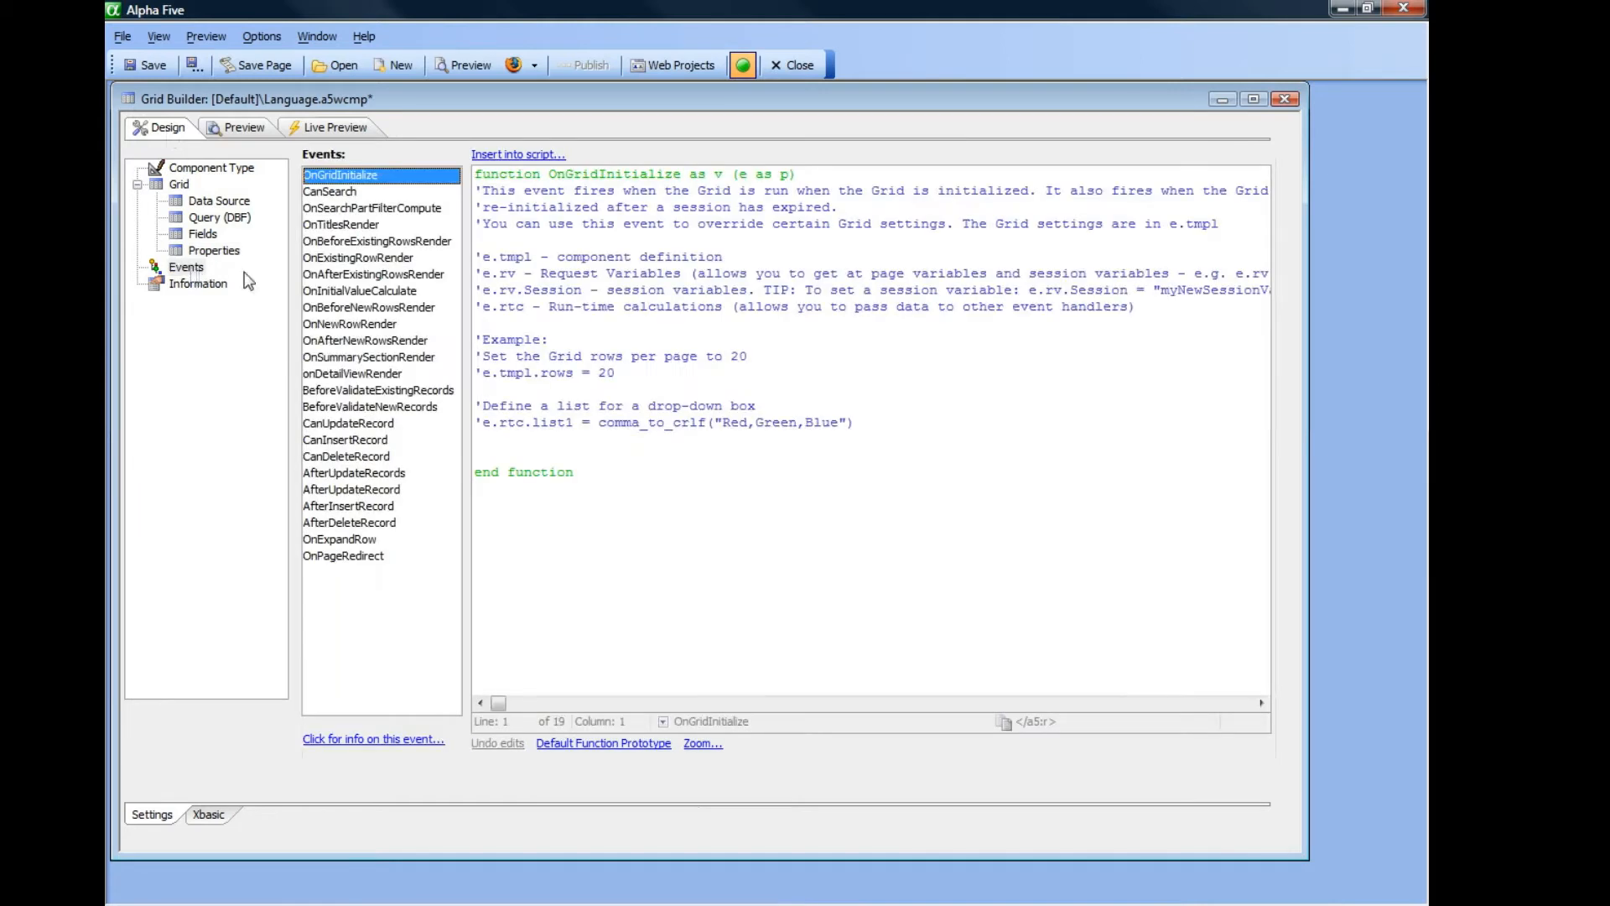
click(878, 424)
key(Return)
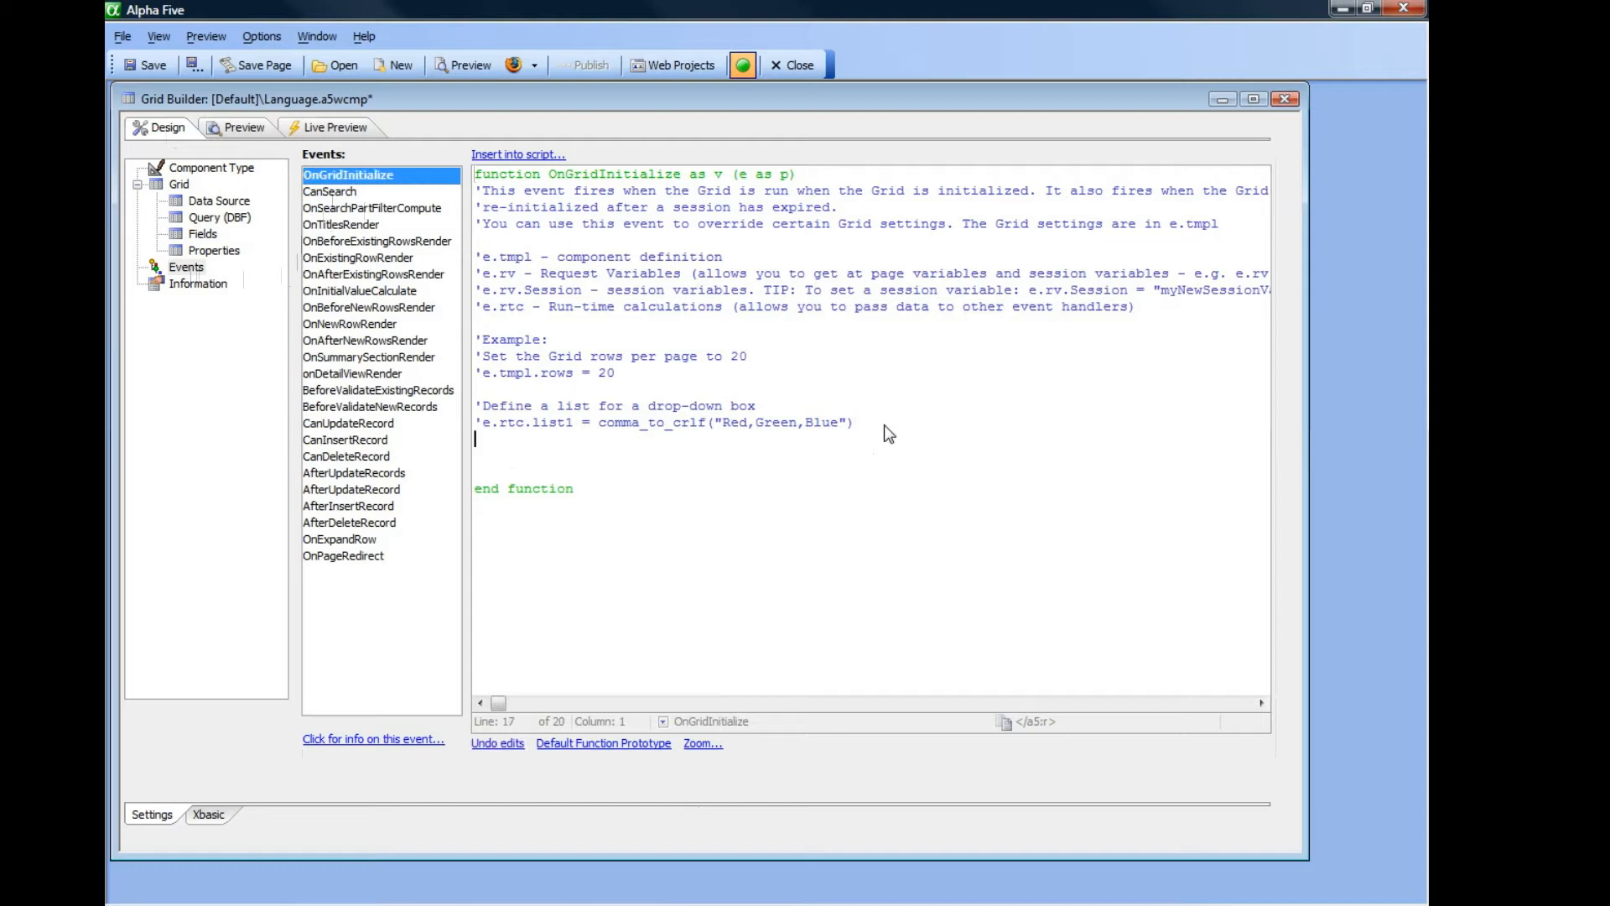
text(e.tmpl.ac)
text(tiveLan)
text(guage)
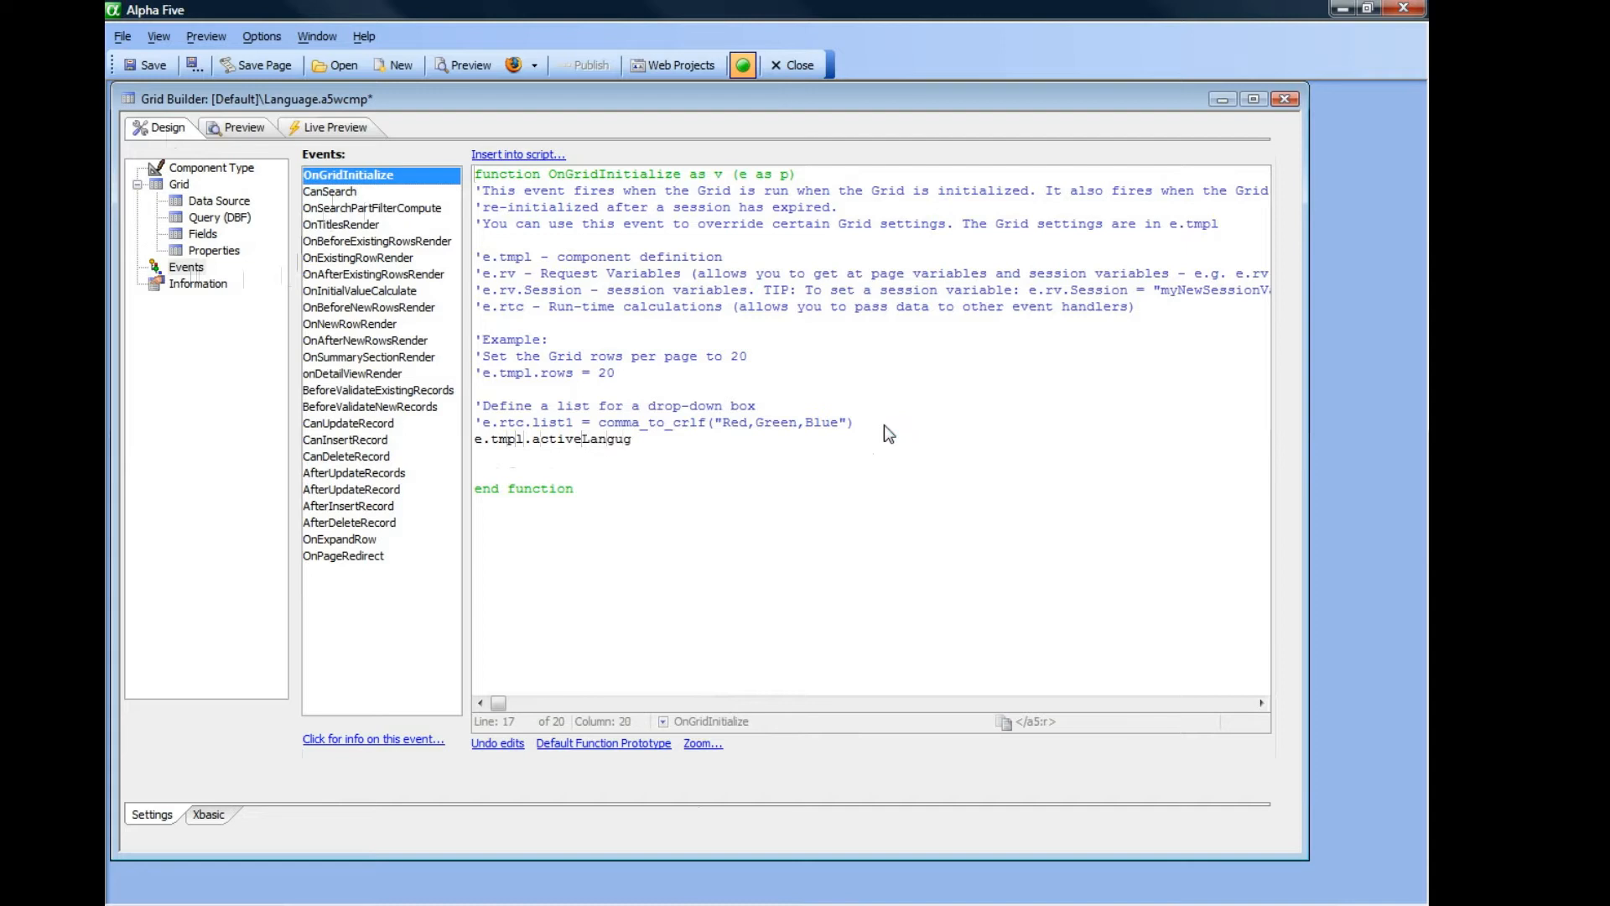
key(BackSpace)
key(BackSpace)
key(BackSpace)
key(BackSpace)
text(uage = "UKEnglish")
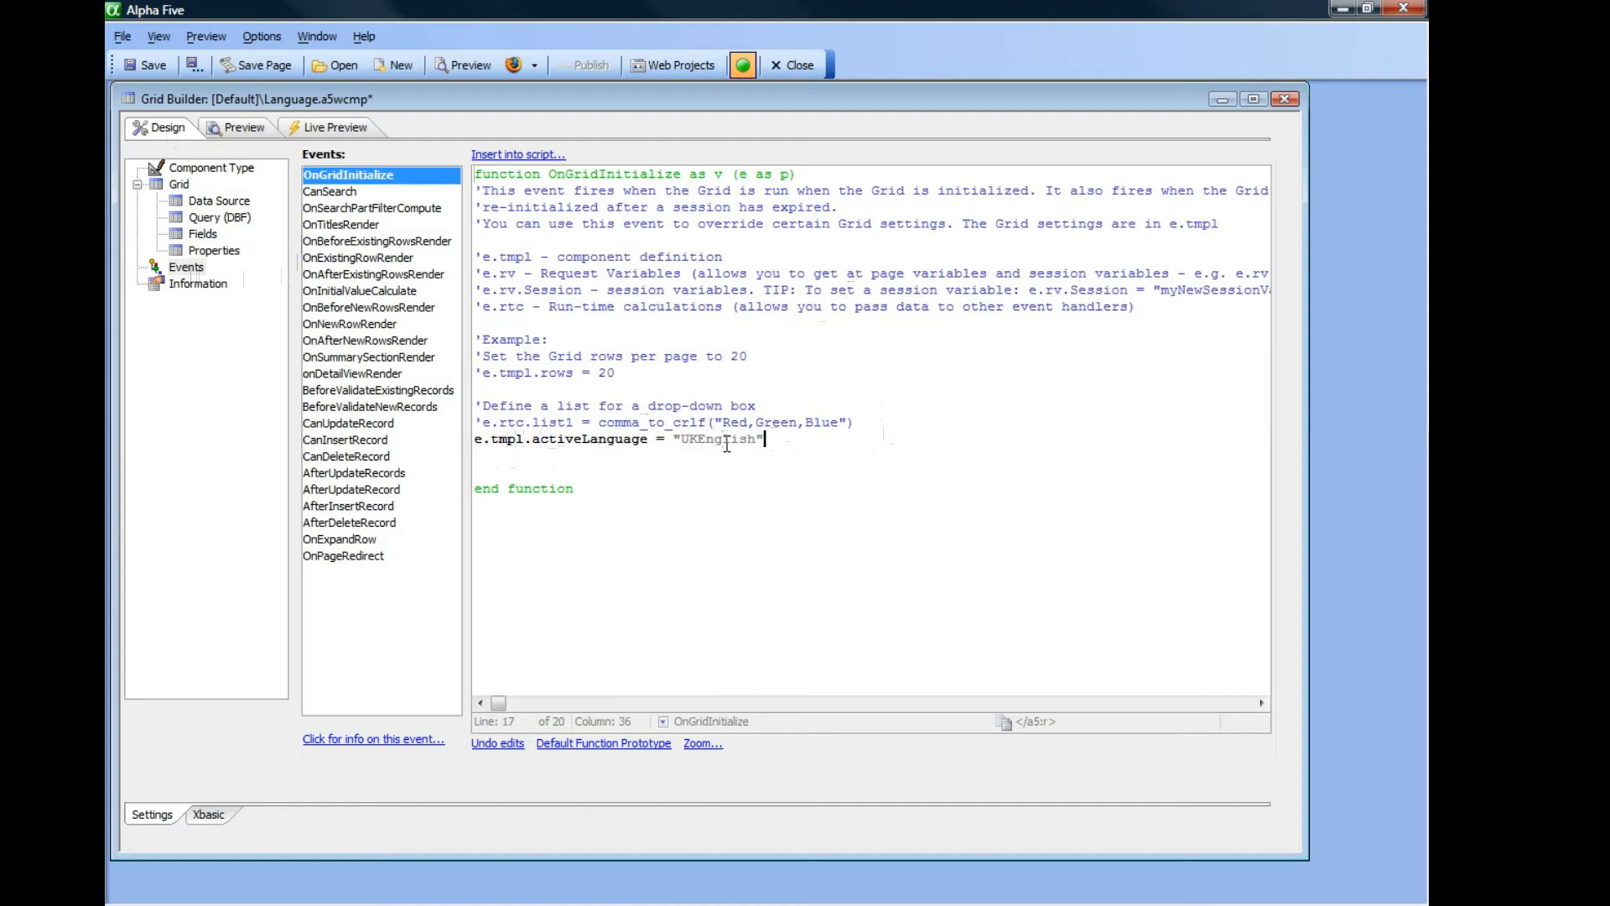
click(499, 459)
click(234, 131)
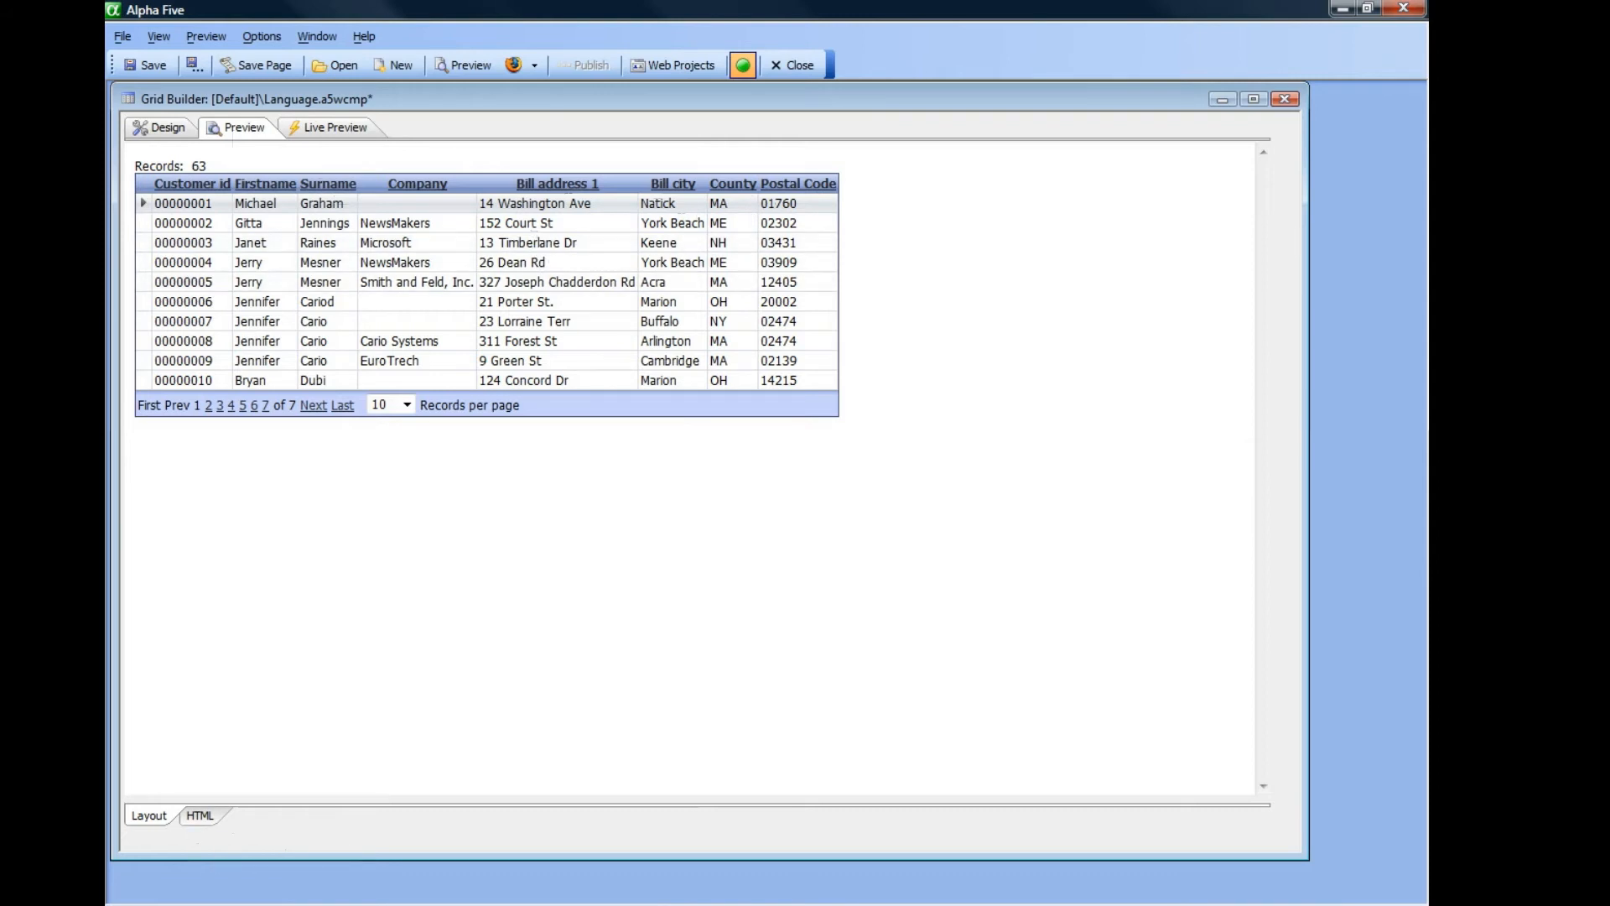
Replace the UKEnglish definition of Bill postal code with expn:date() in the grid's language definitions, and preview the grid
click(153, 132)
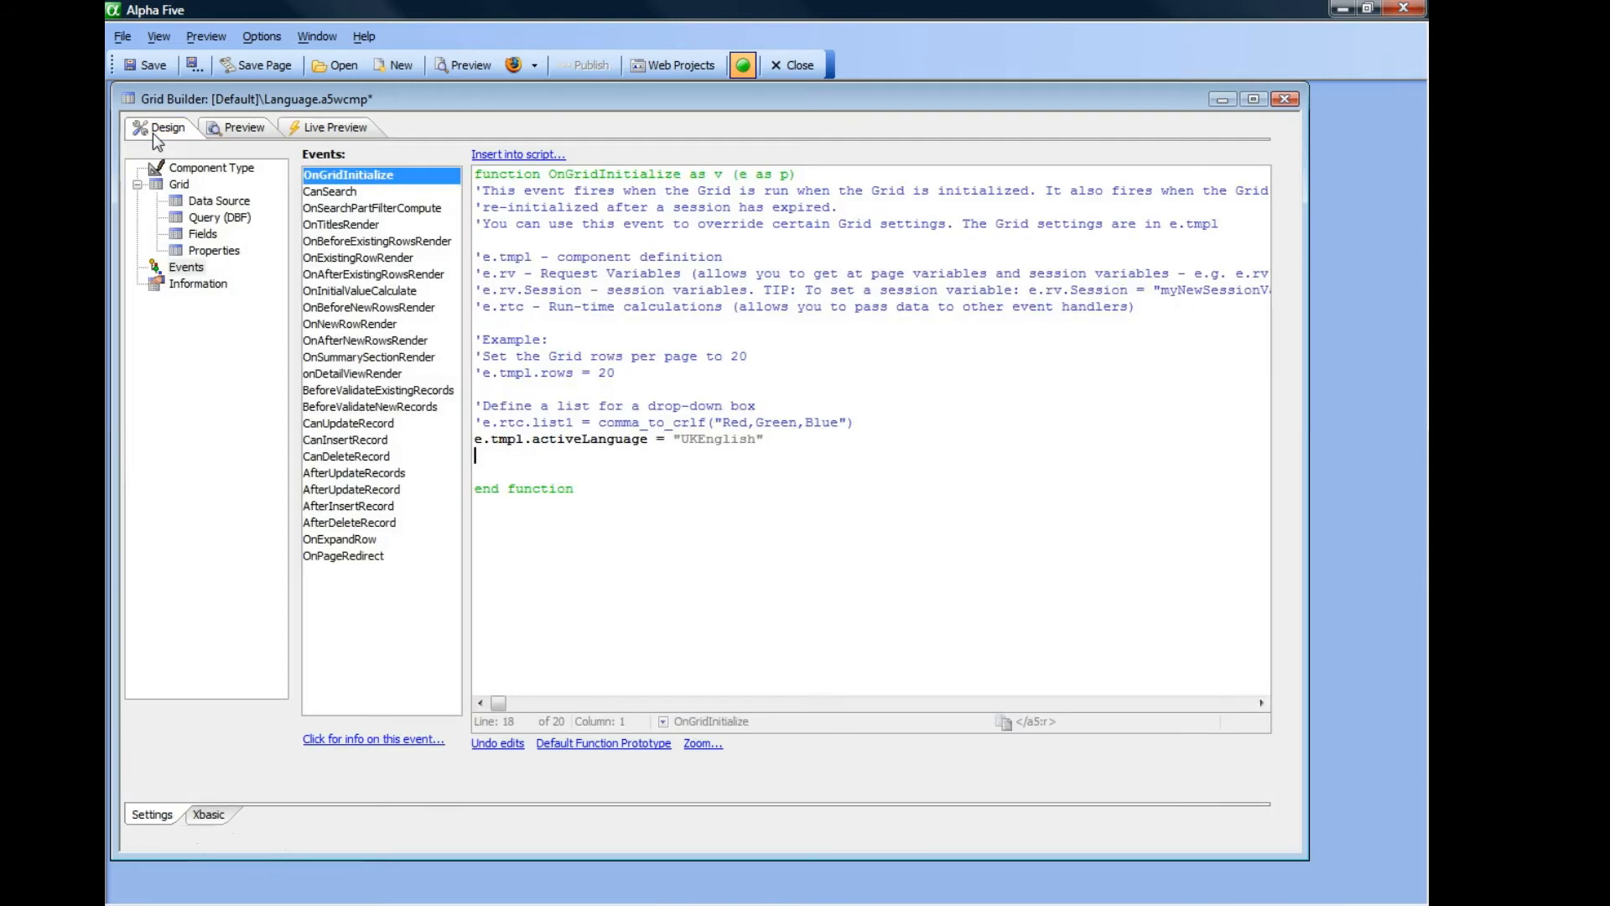
click(220, 251)
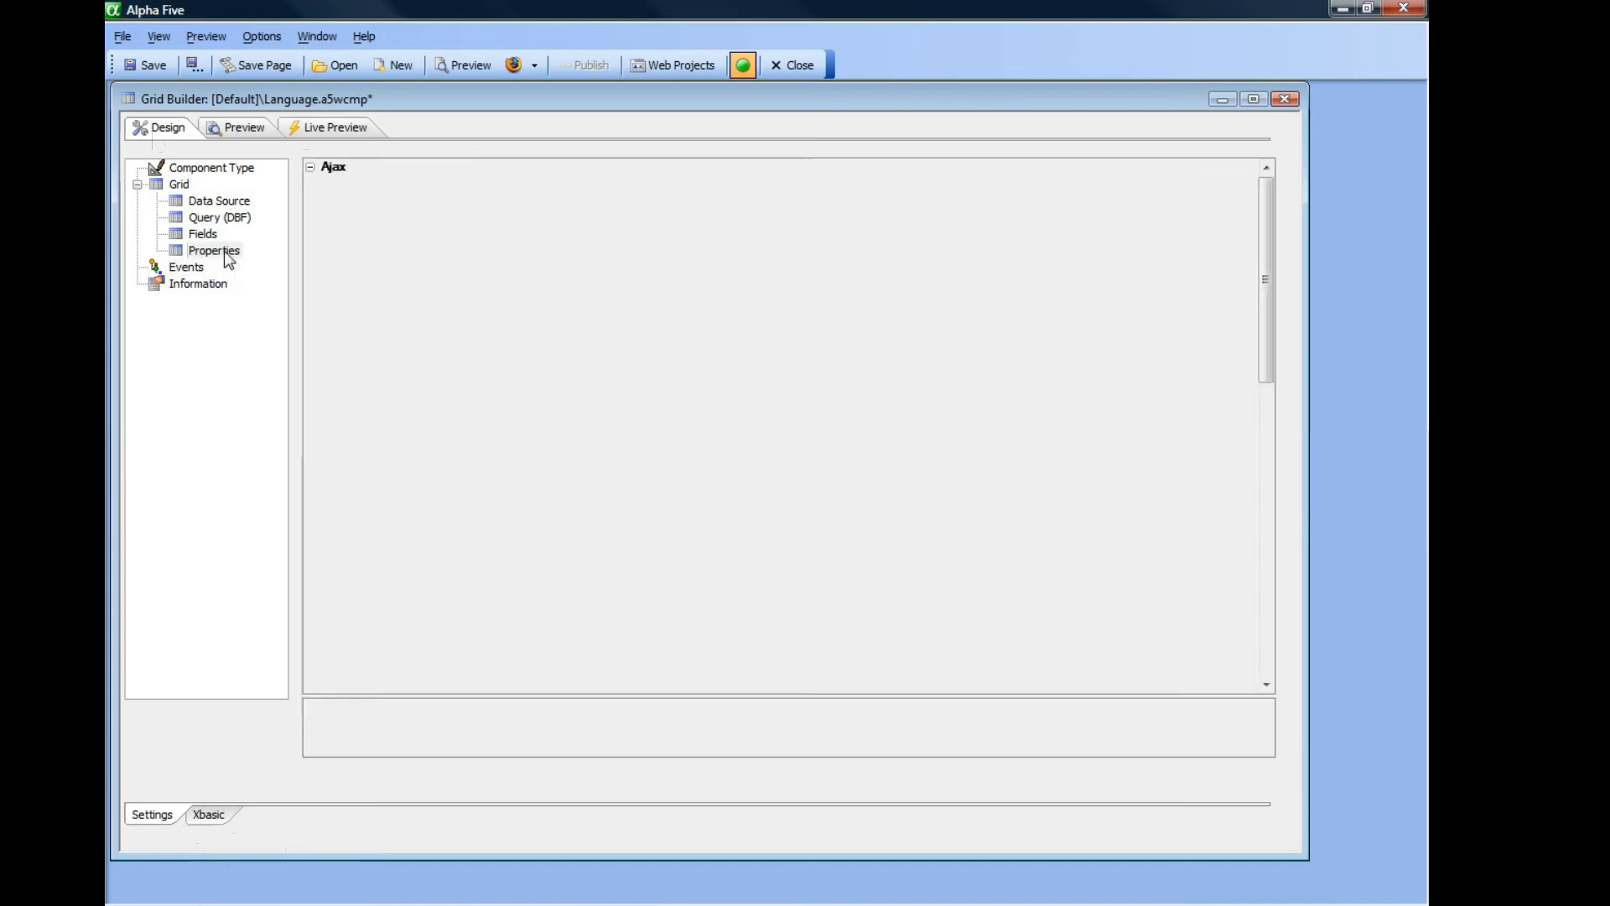
drag(1265, 317, 1288, 619)
click(453, 555)
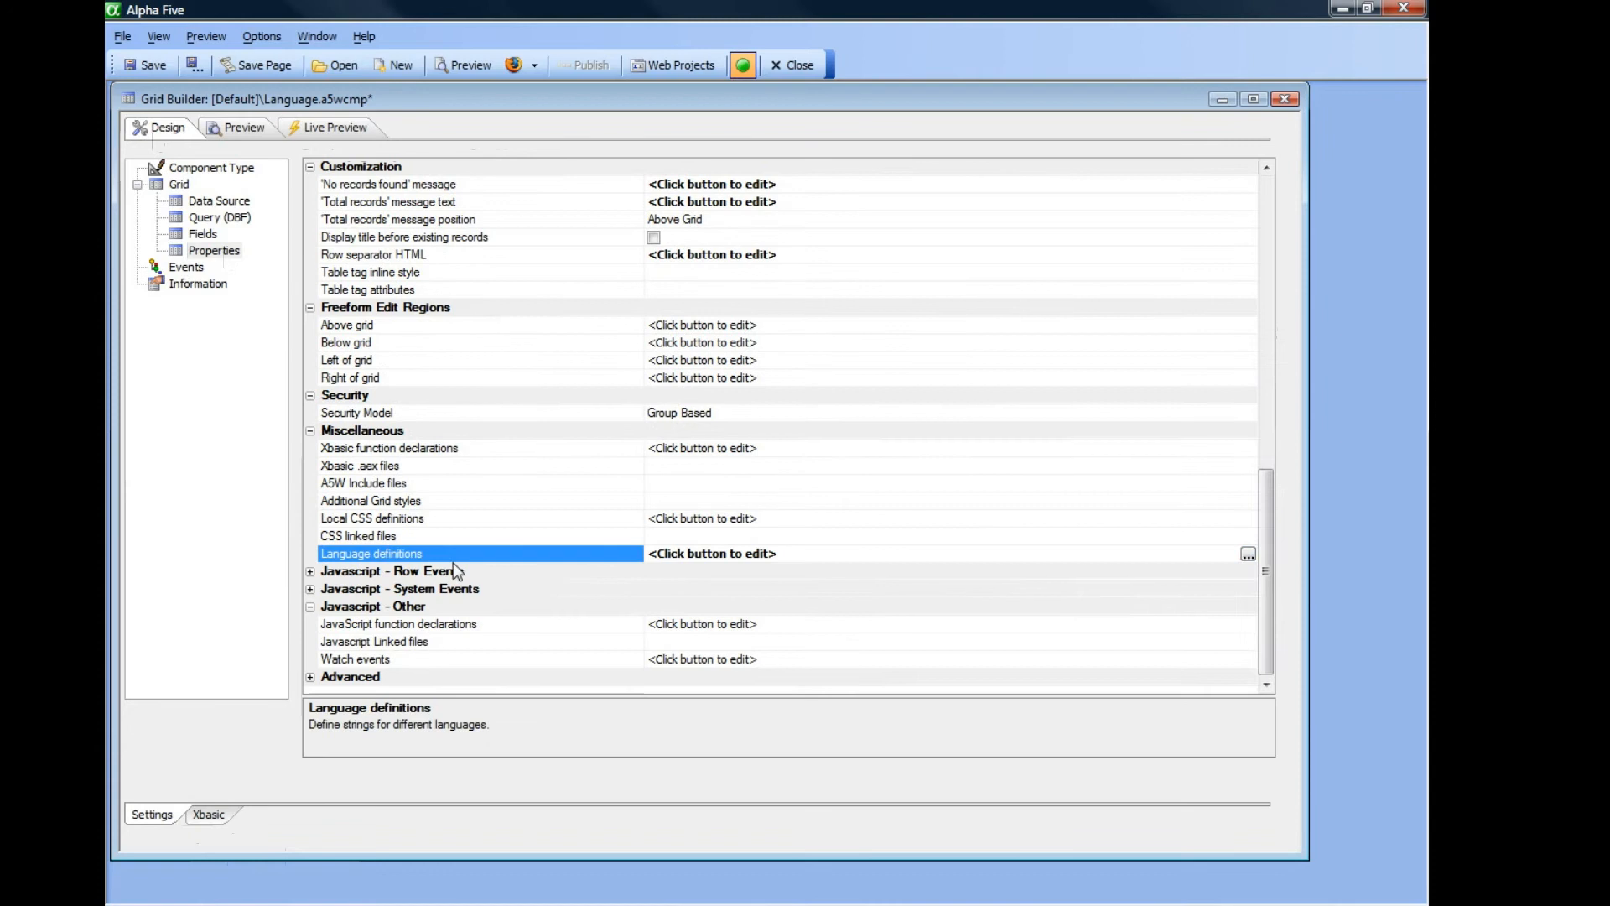
click(1247, 554)
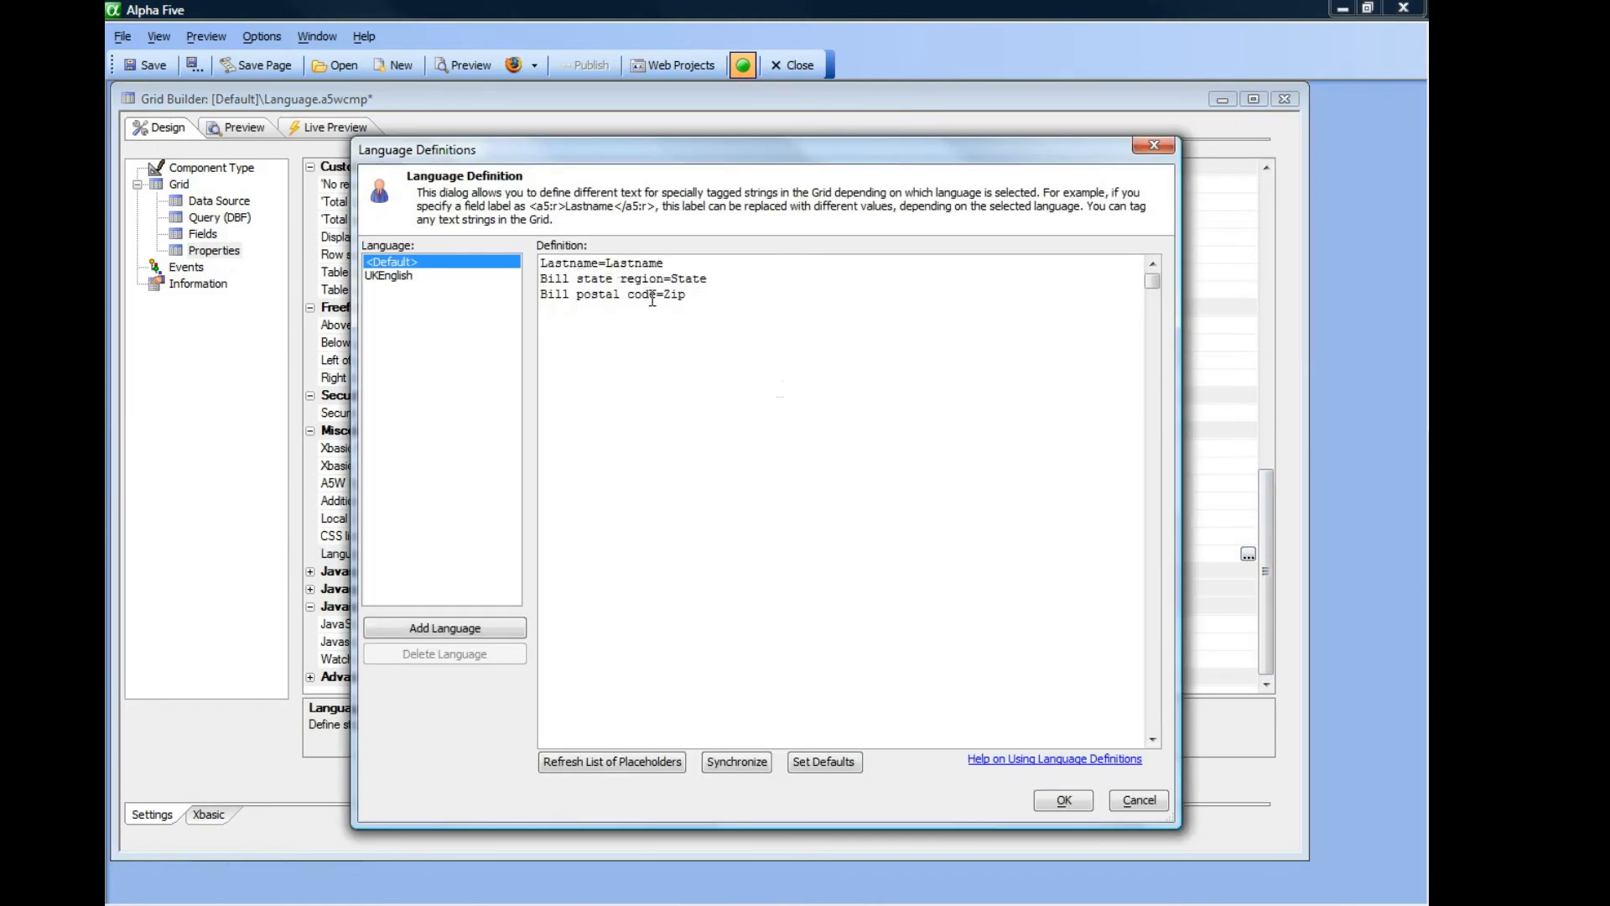
click(390, 276)
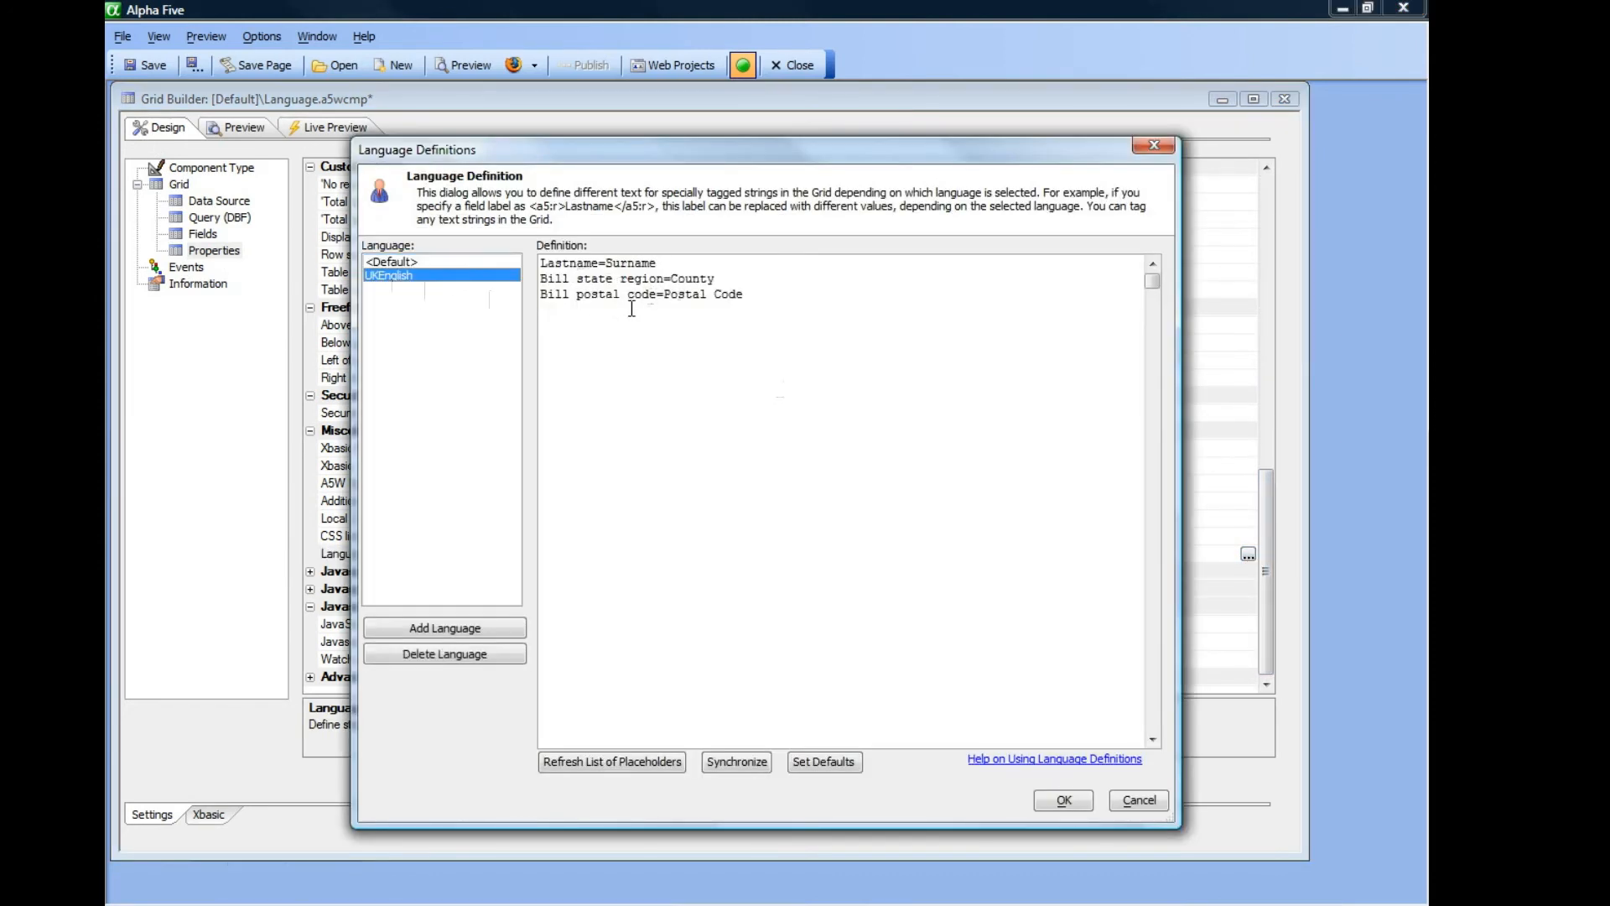
drag(664, 294, 765, 299)
text(expn:date())
click(1061, 800)
click(244, 128)
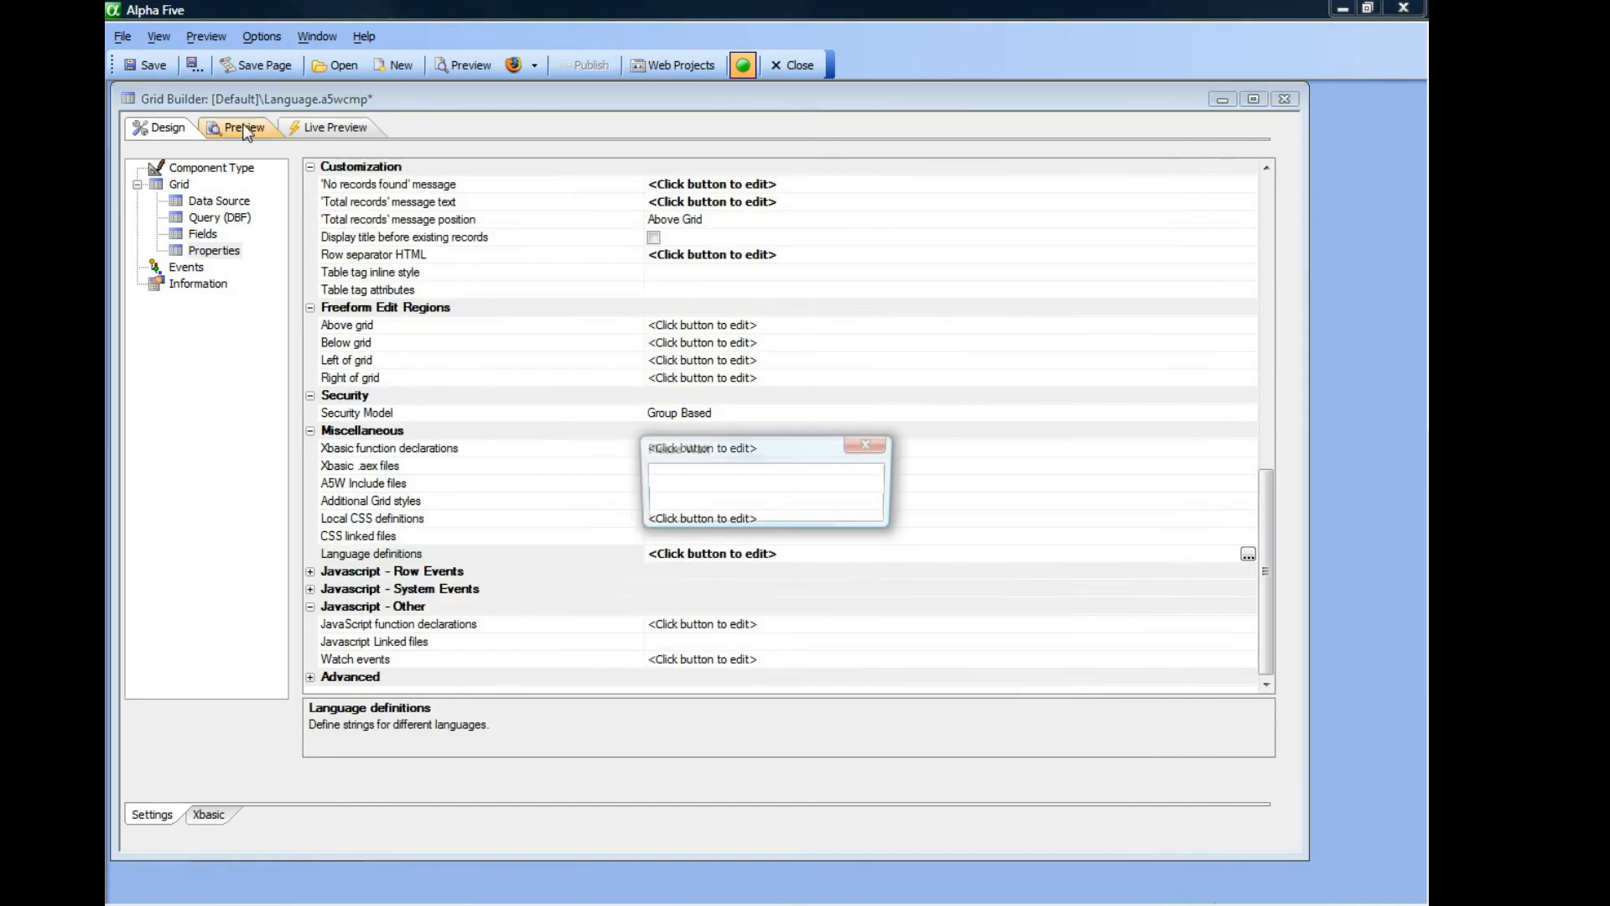